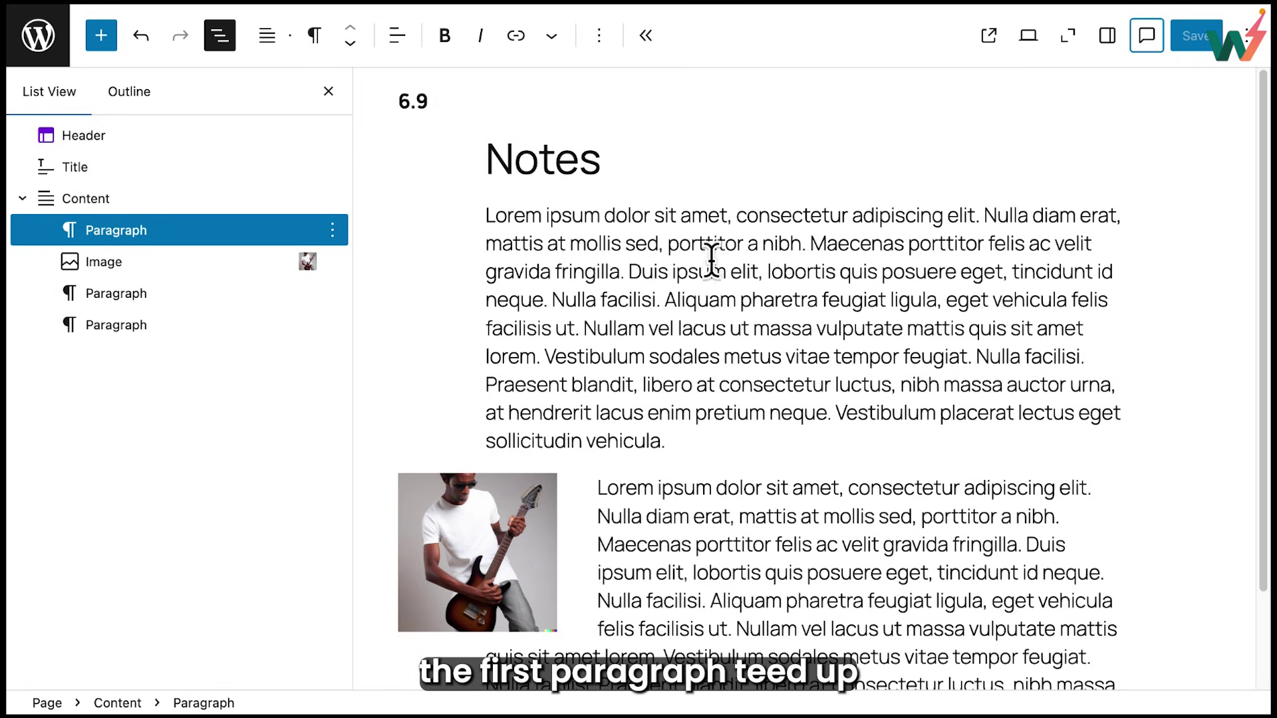
Step: Open the first paragraph's block options menu in List View to reach Add note
left_click(332, 229)
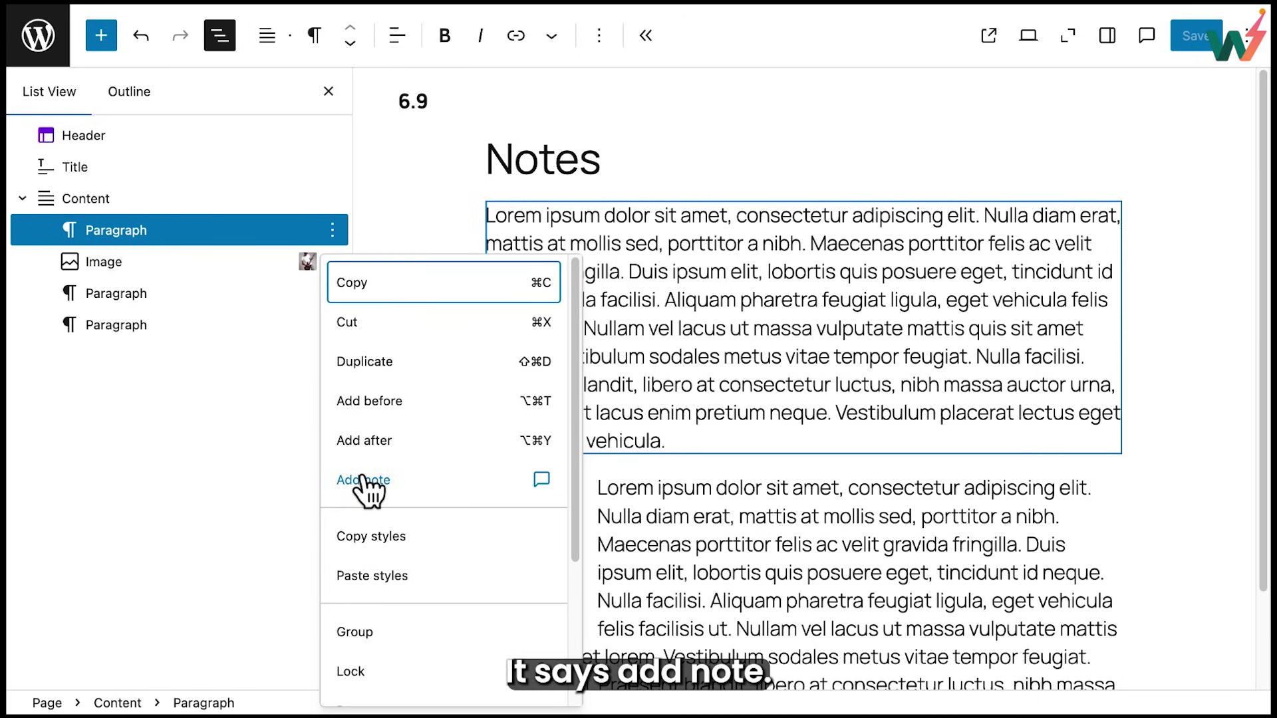
Step: Add the note 'Make font larger' to the first paragraph
left_click(543, 483)
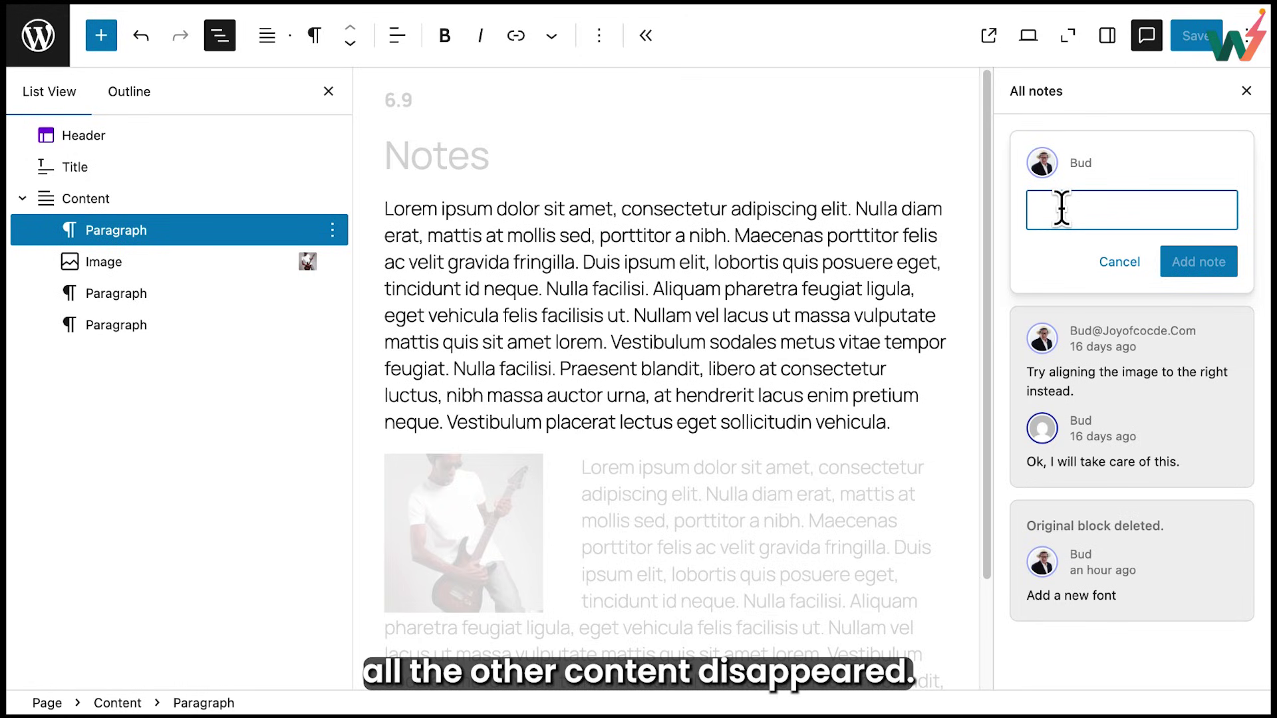
type("Make font larger")
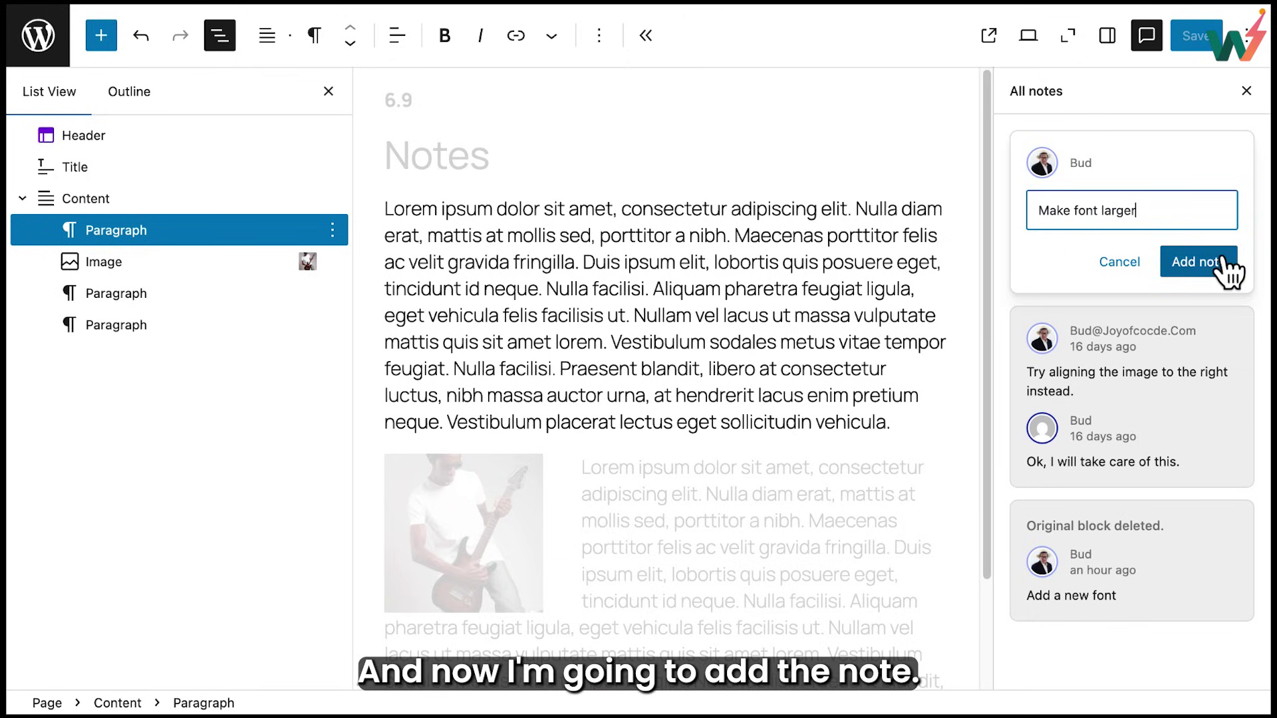
left_click(1223, 260)
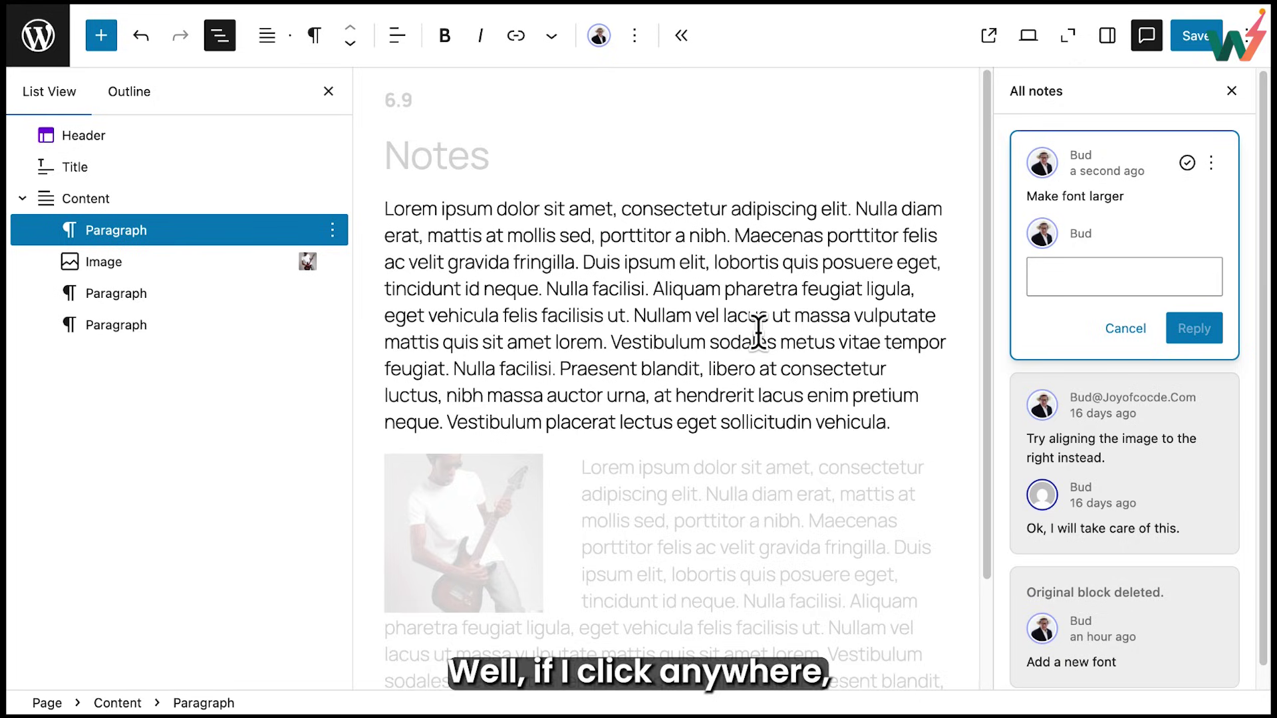
Step: View the first paragraph's note, then open the image's right-align note thread
left_click(715, 502)
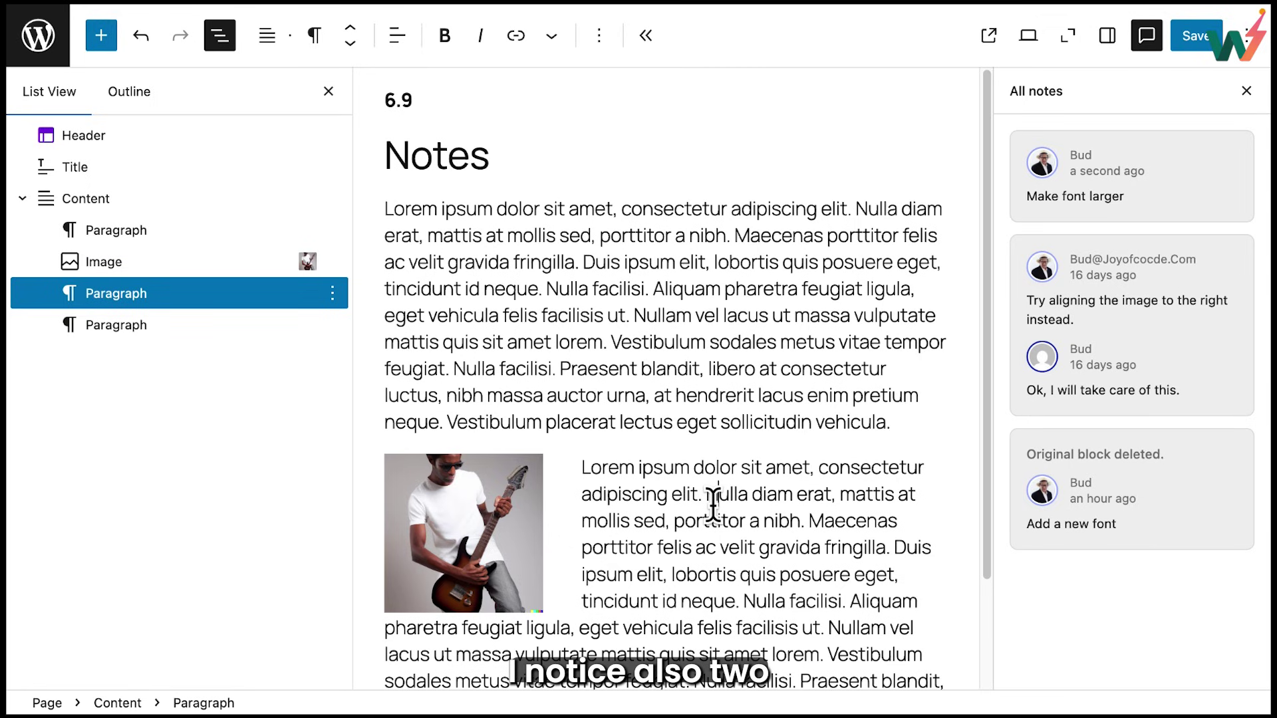
left_click(618, 288)
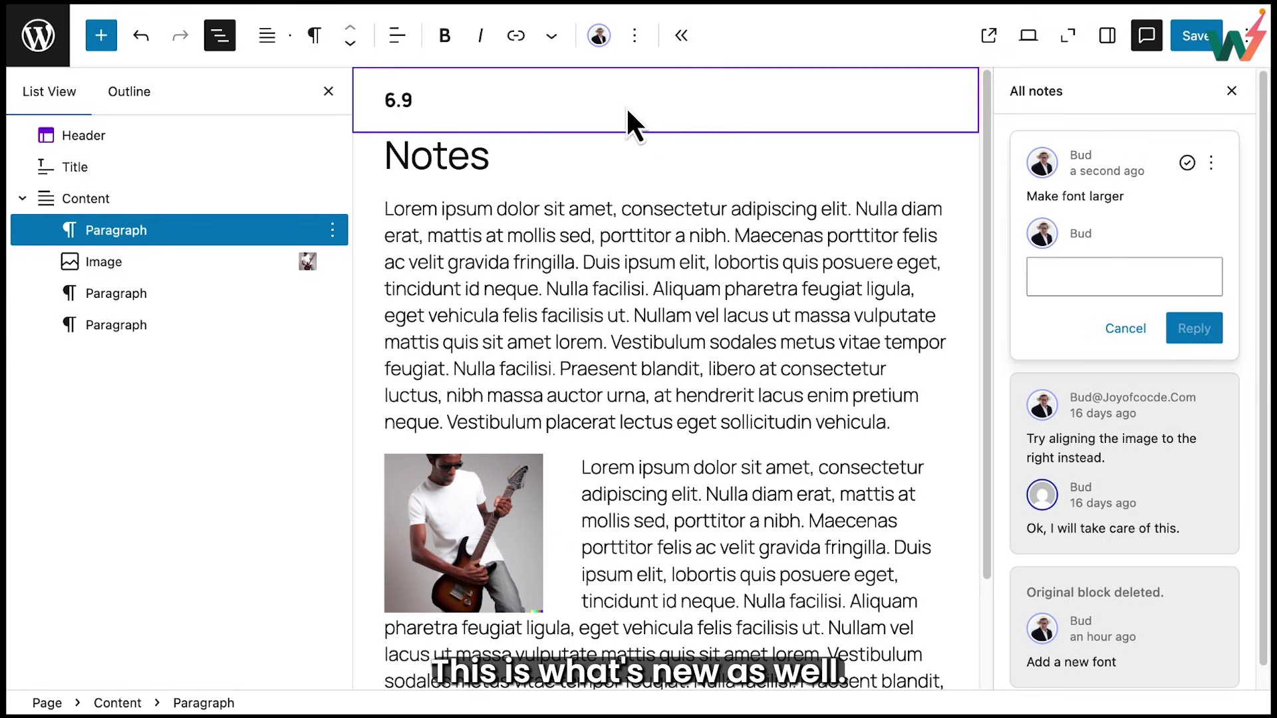
left_click(599, 37)
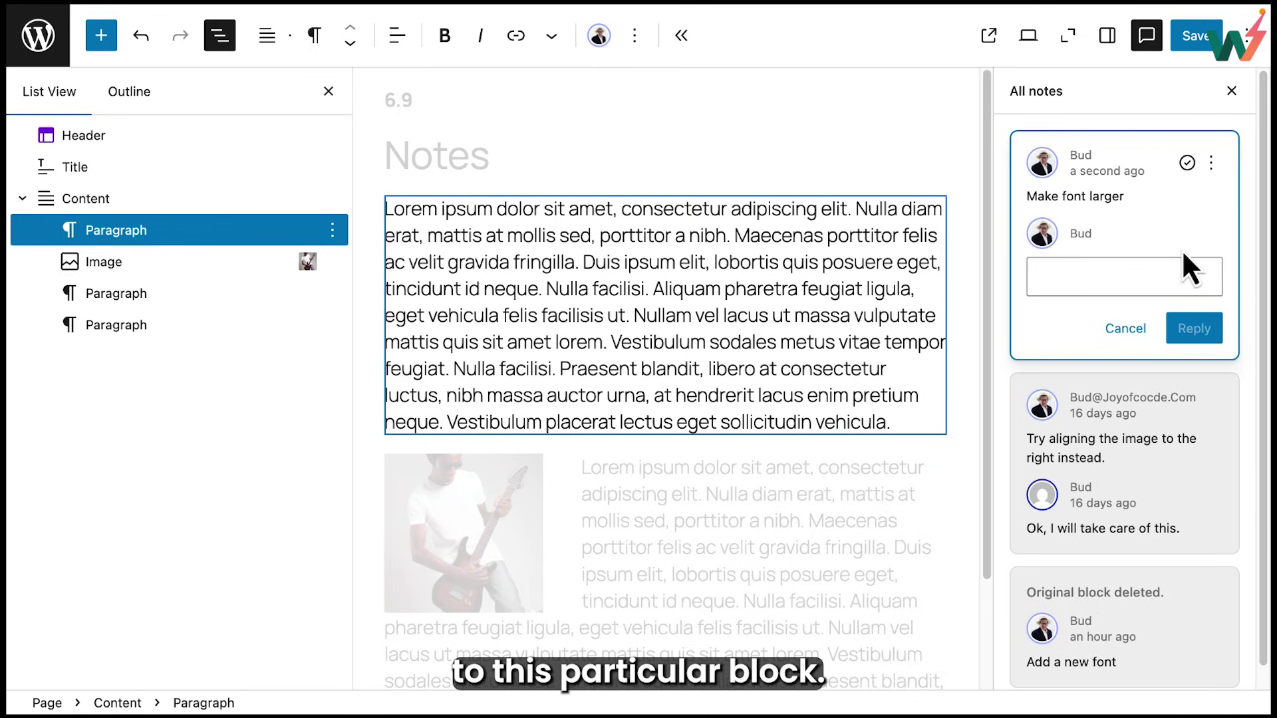
left_click(259, 269)
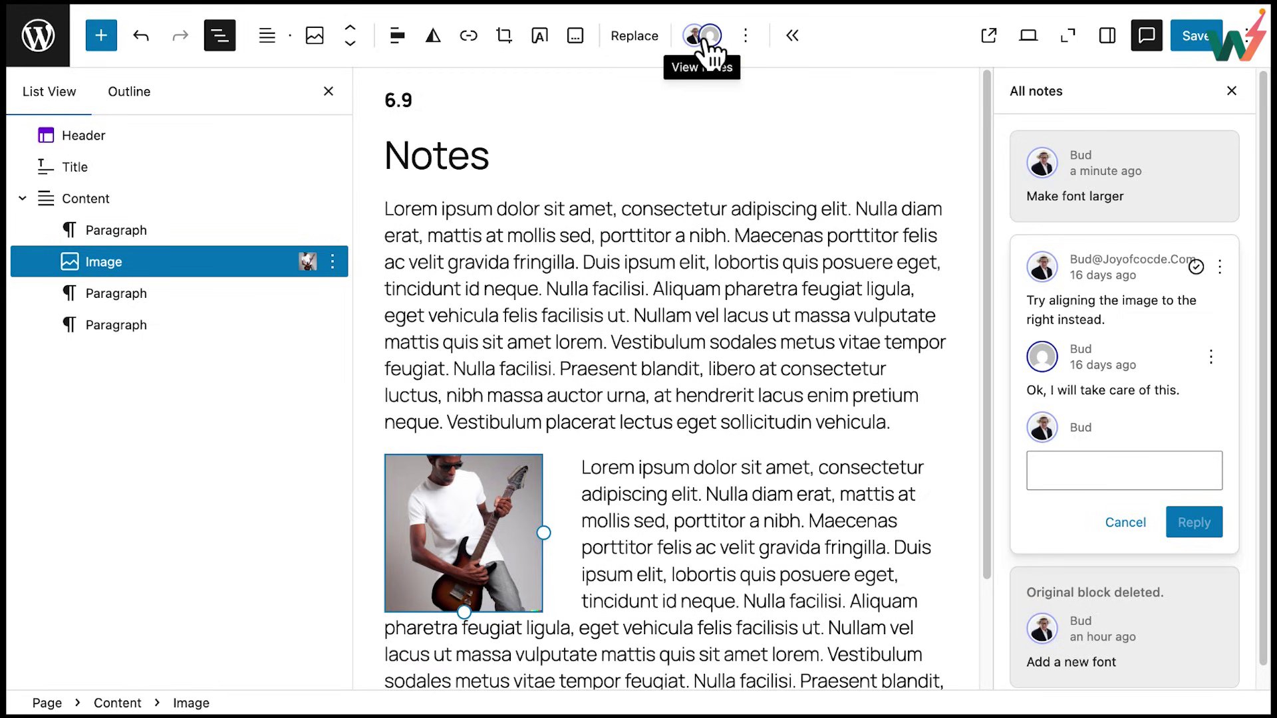
Step: Check the image's note actions, then reopen the first paragraph's 'Make font larger' note
left_click(705, 39)
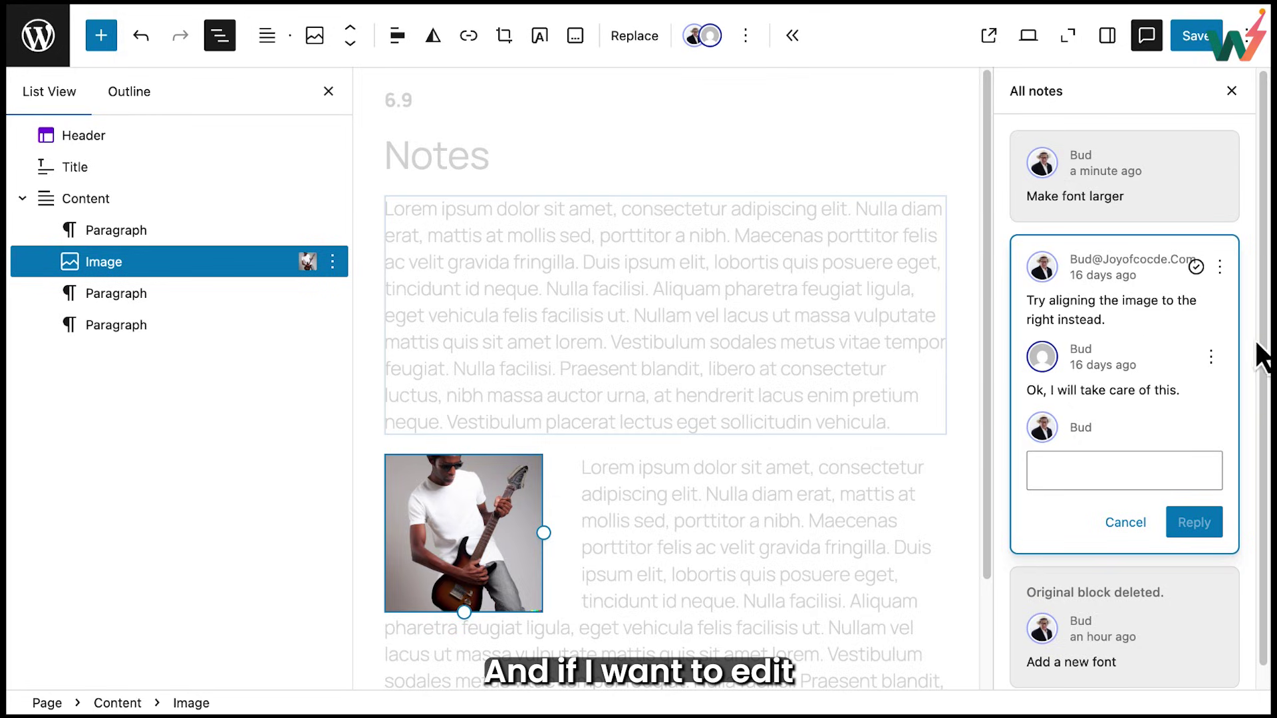
left_click(1219, 266)
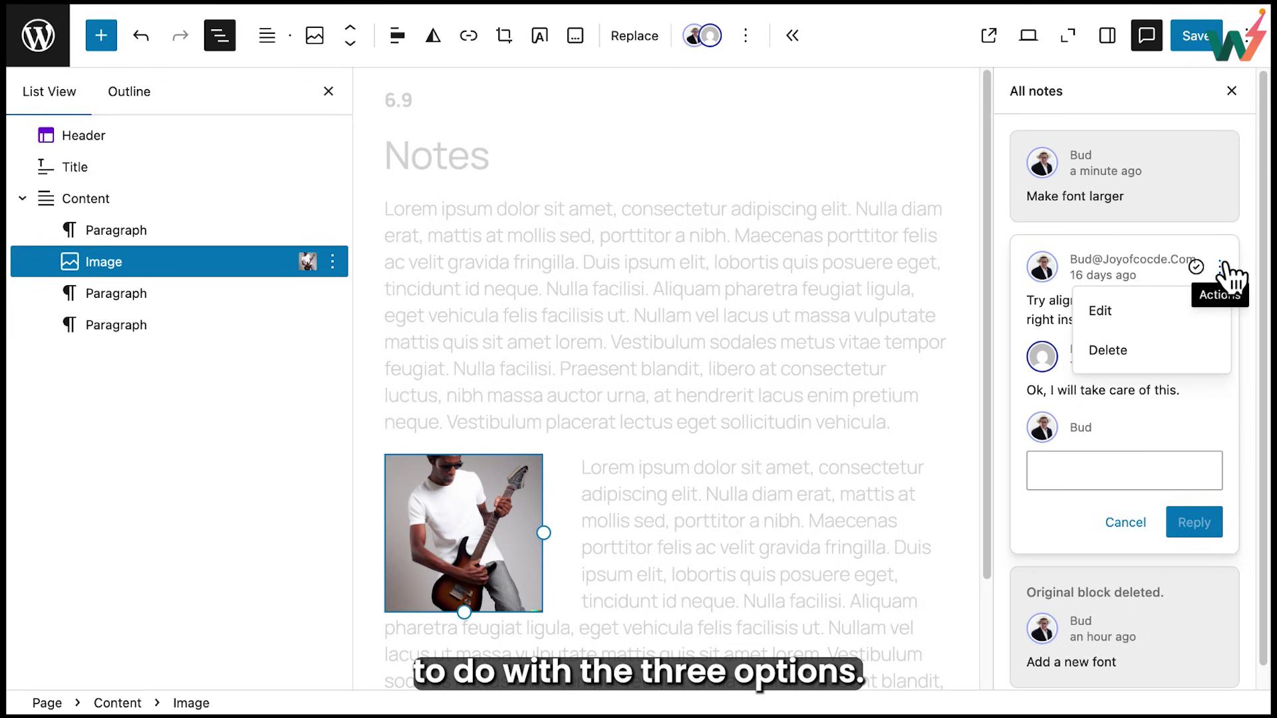
left_click(1223, 269)
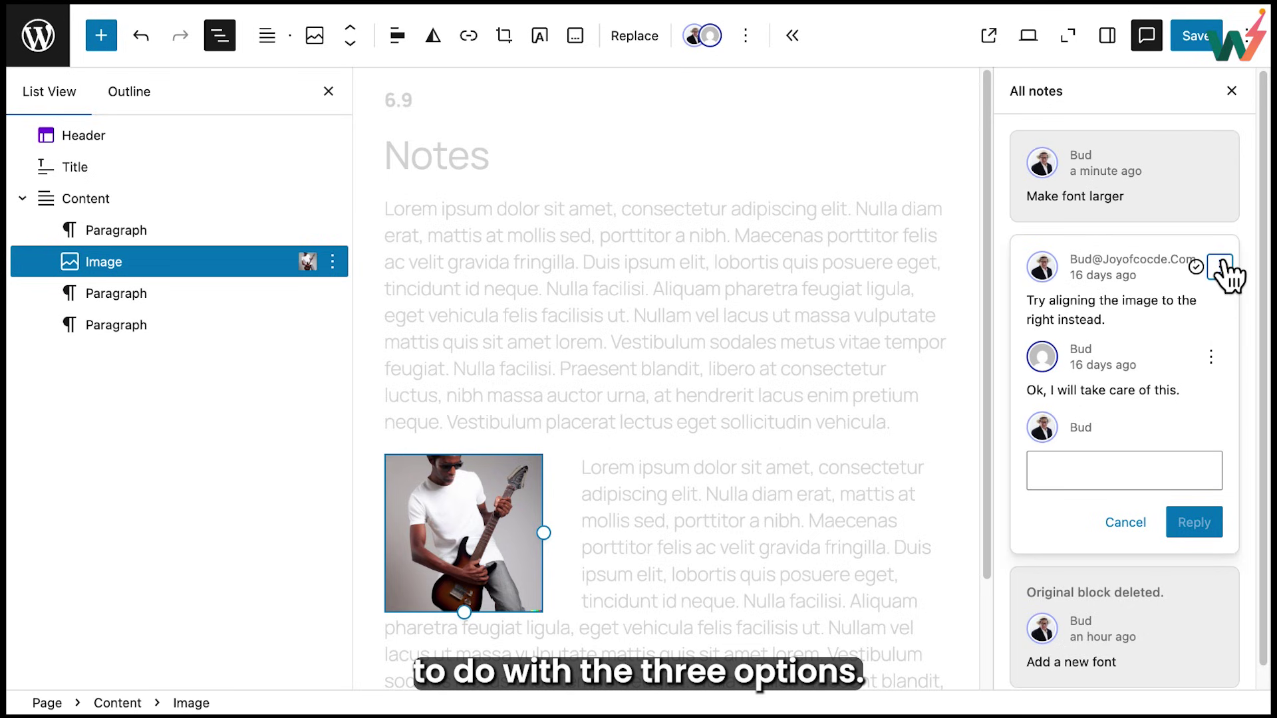
left_click(729, 350)
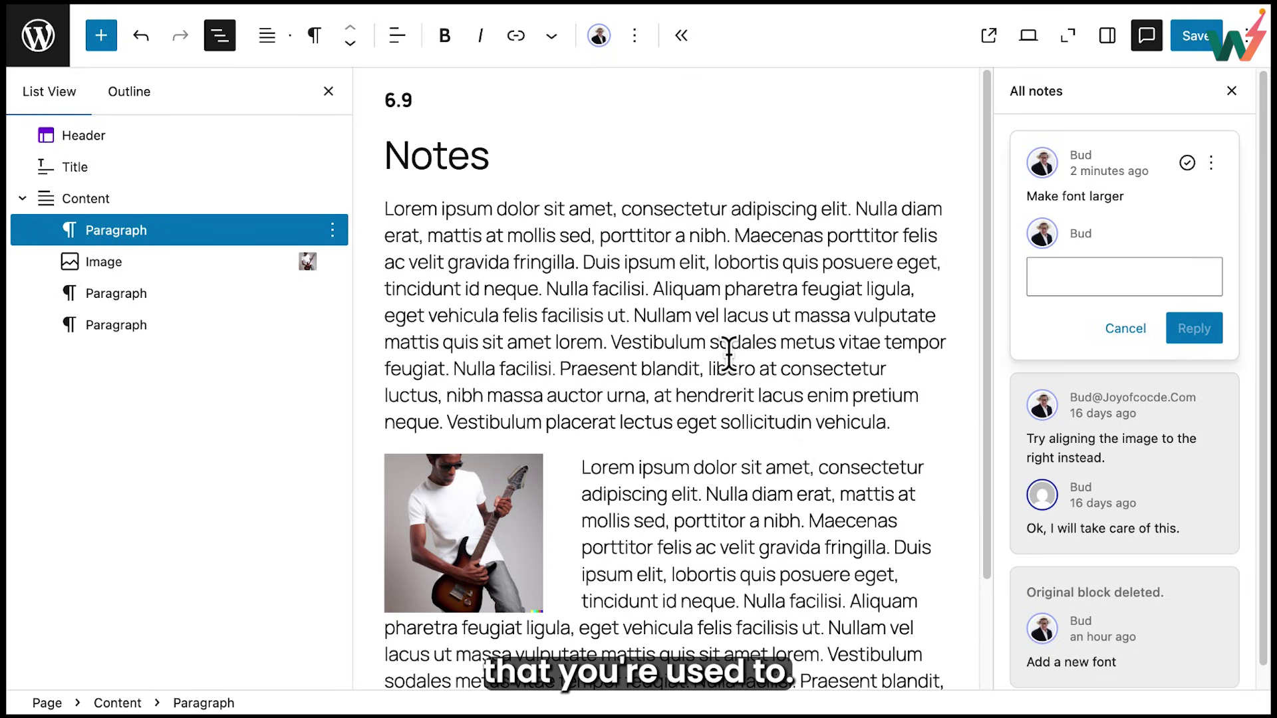
Step: Toggle the Settings sidebar, then return to the All notes list
left_click(1109, 37)
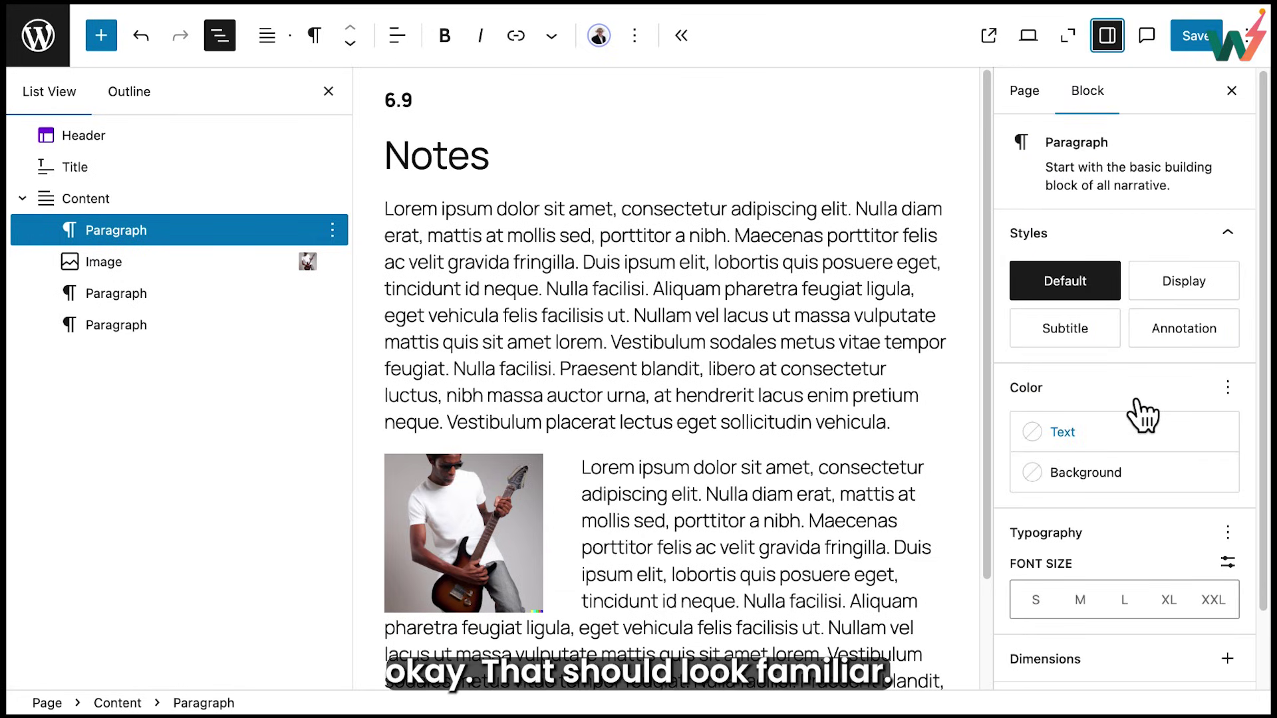
left_click(1147, 40)
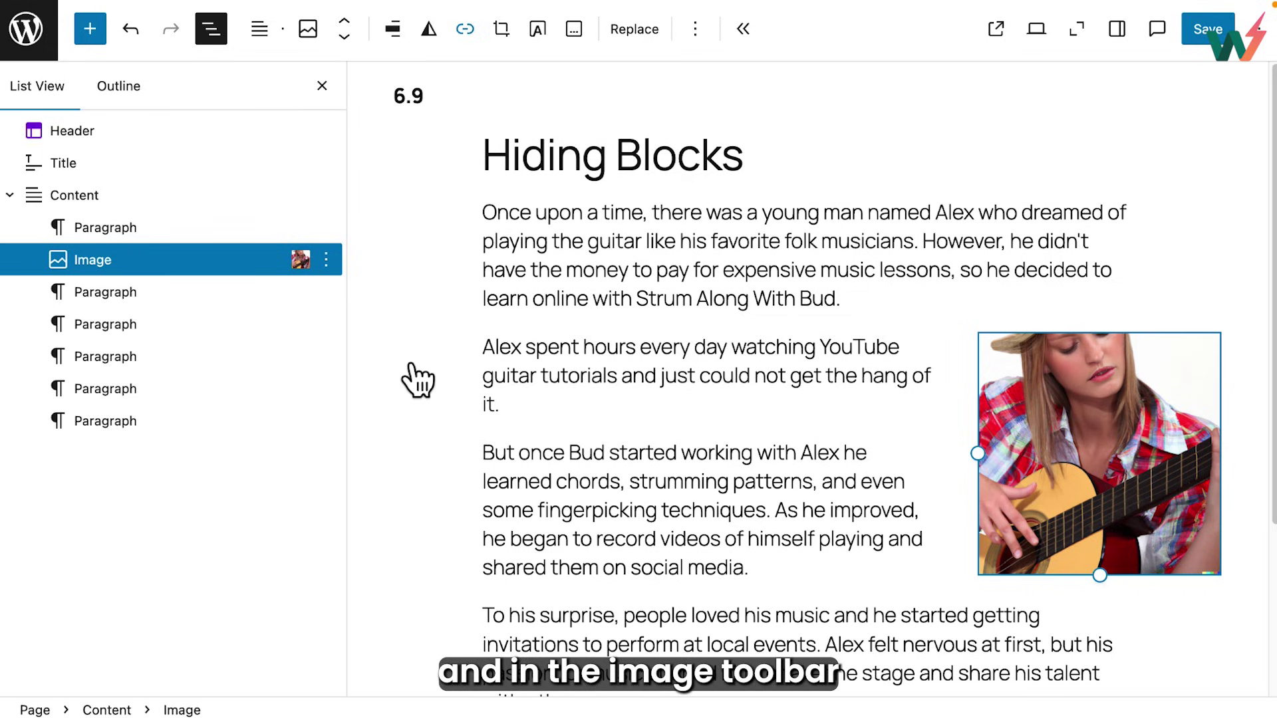
left_click(696, 30)
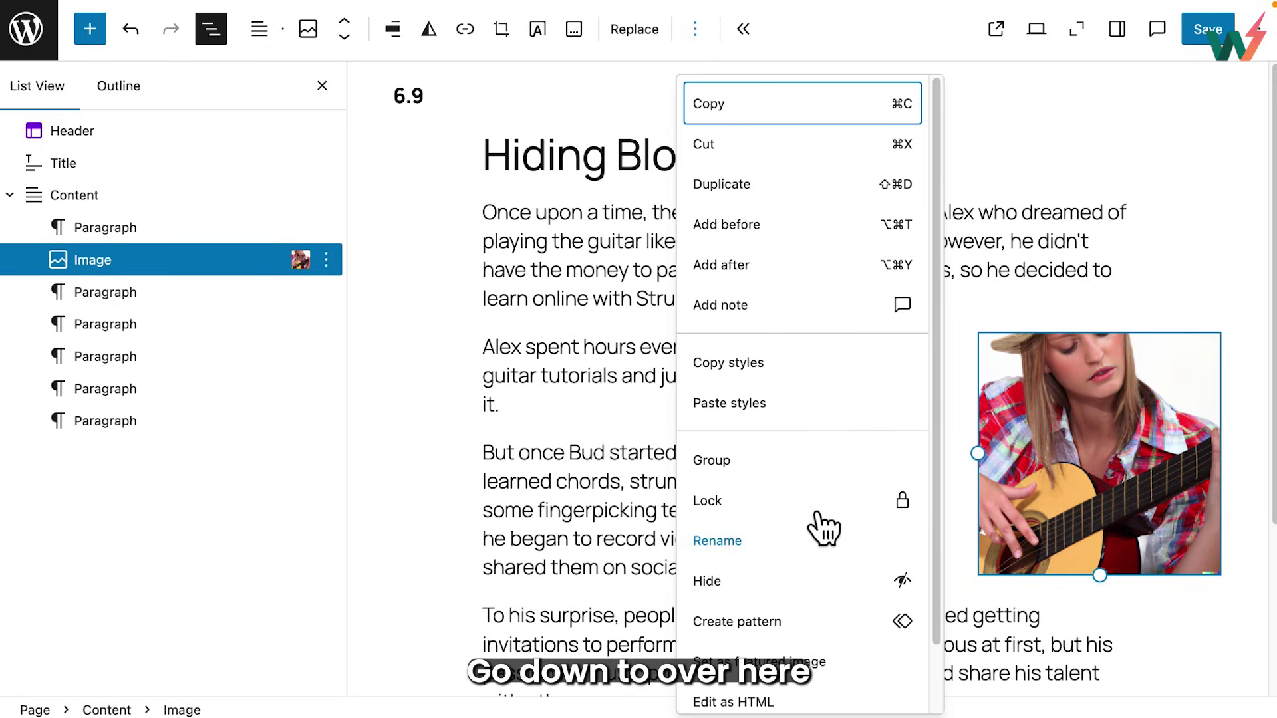
left_click(817, 587)
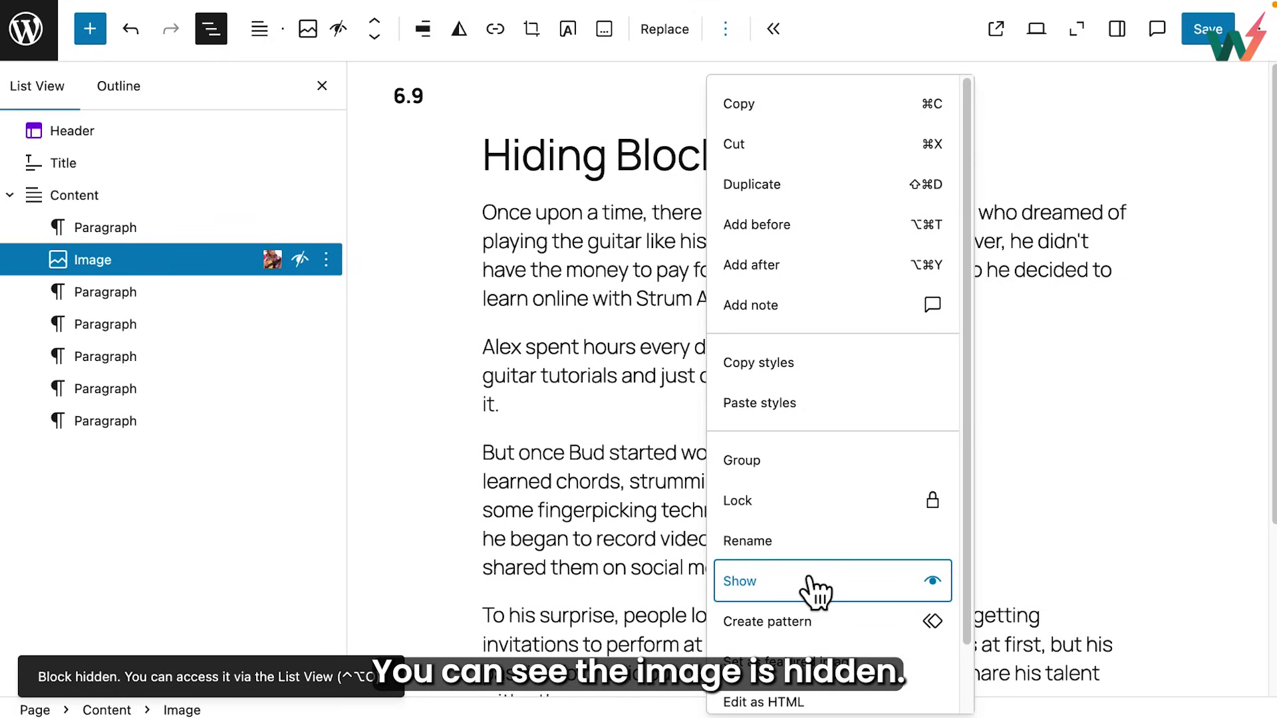
left_click(817, 591)
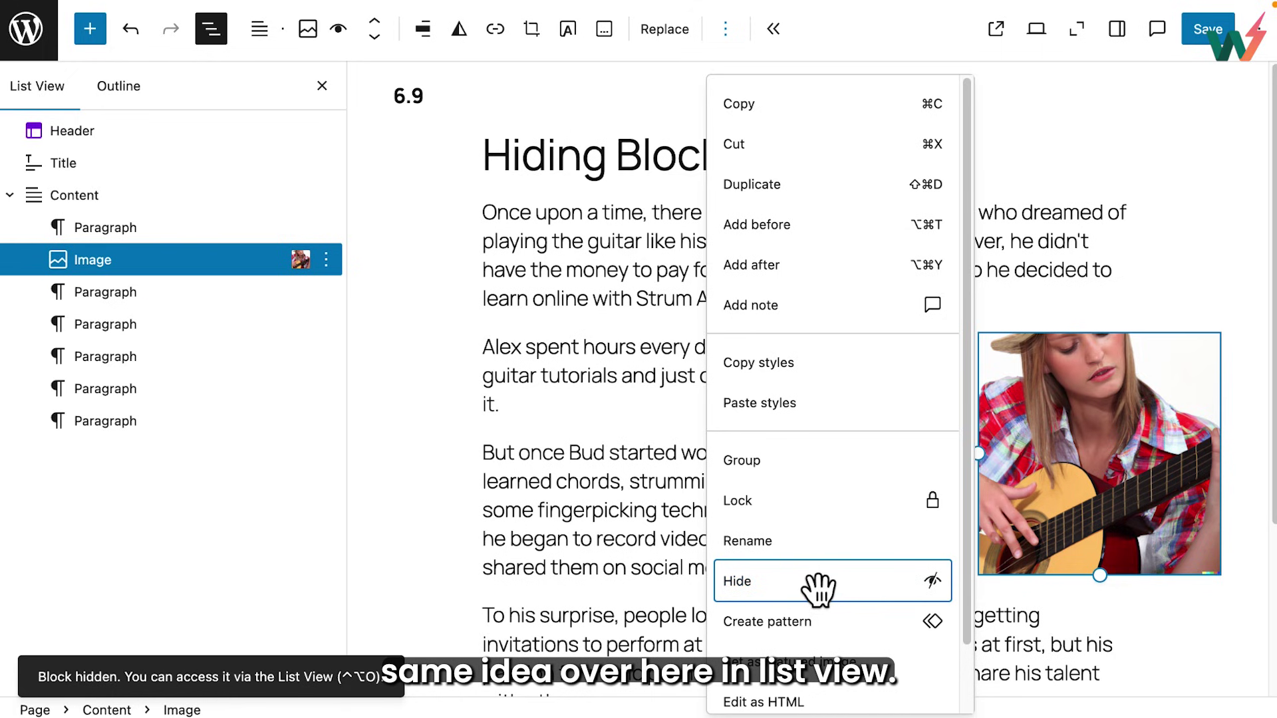
Step: Hide the guitar image from the Image block's List View options menu
left_click(326, 261)
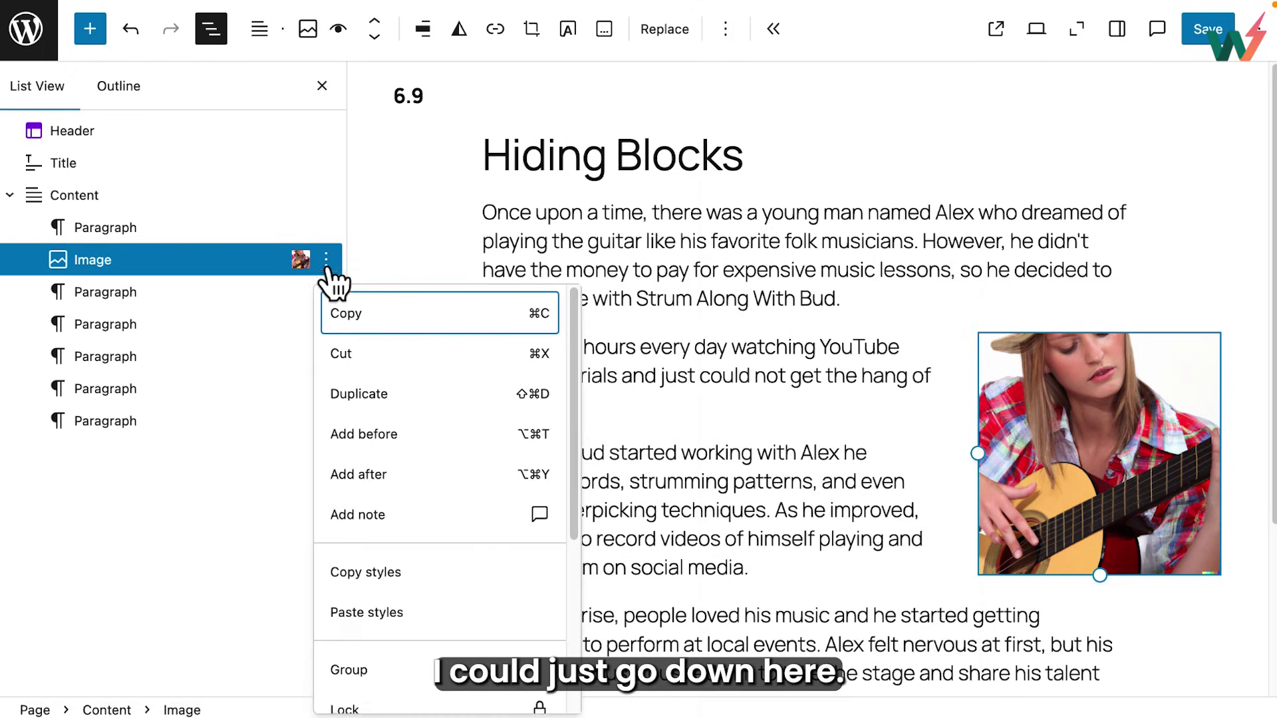
scroll(439, 477, "down", 3)
scroll(439, 478, "down", 3)
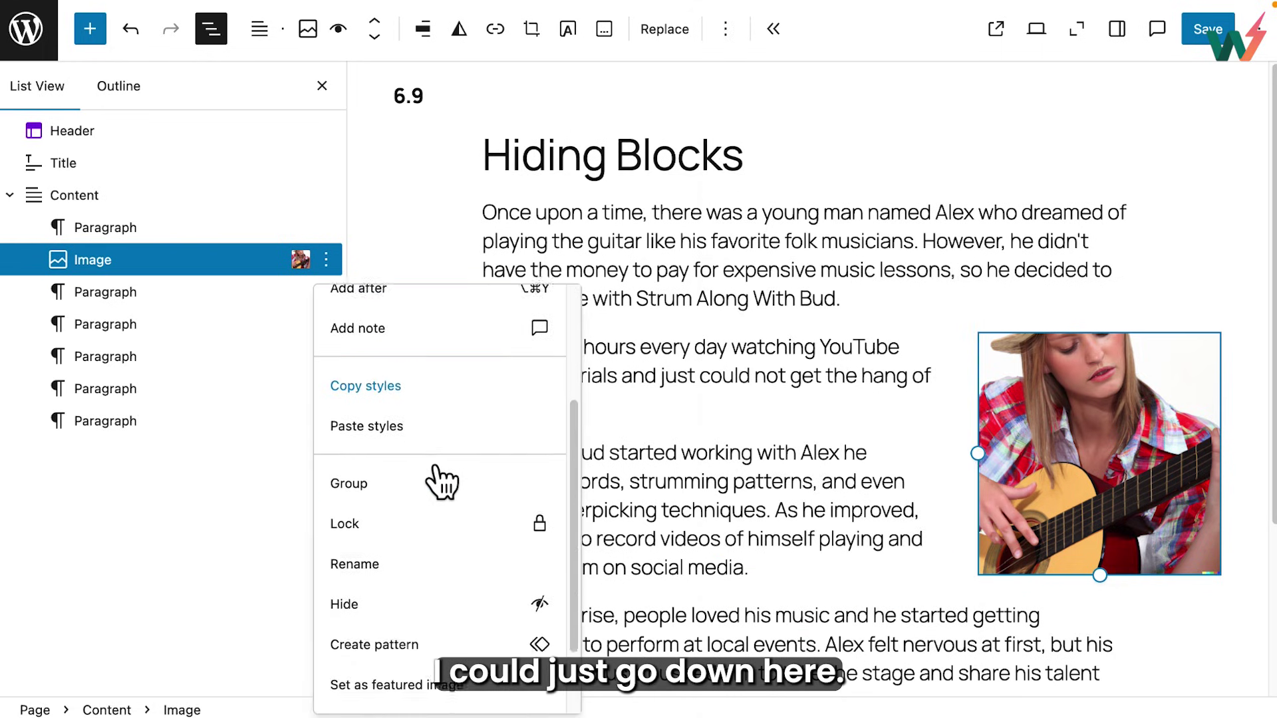
left_click(440, 584)
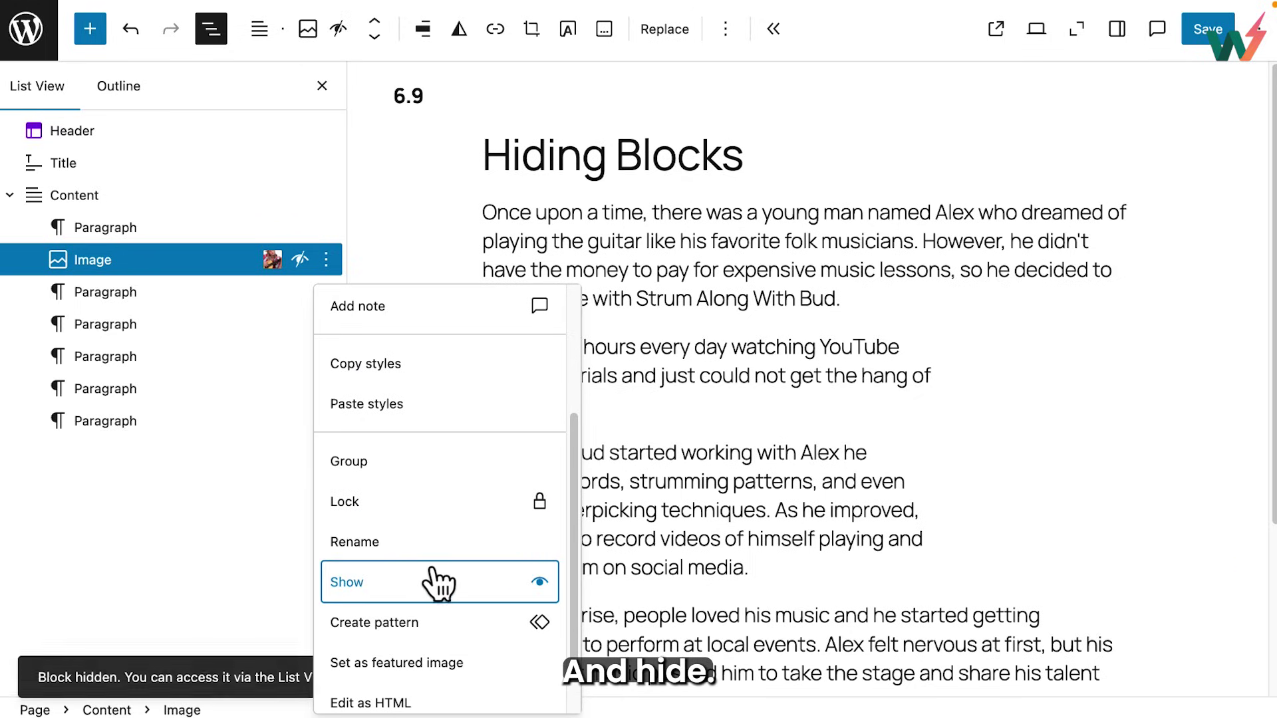
left_click(329, 263)
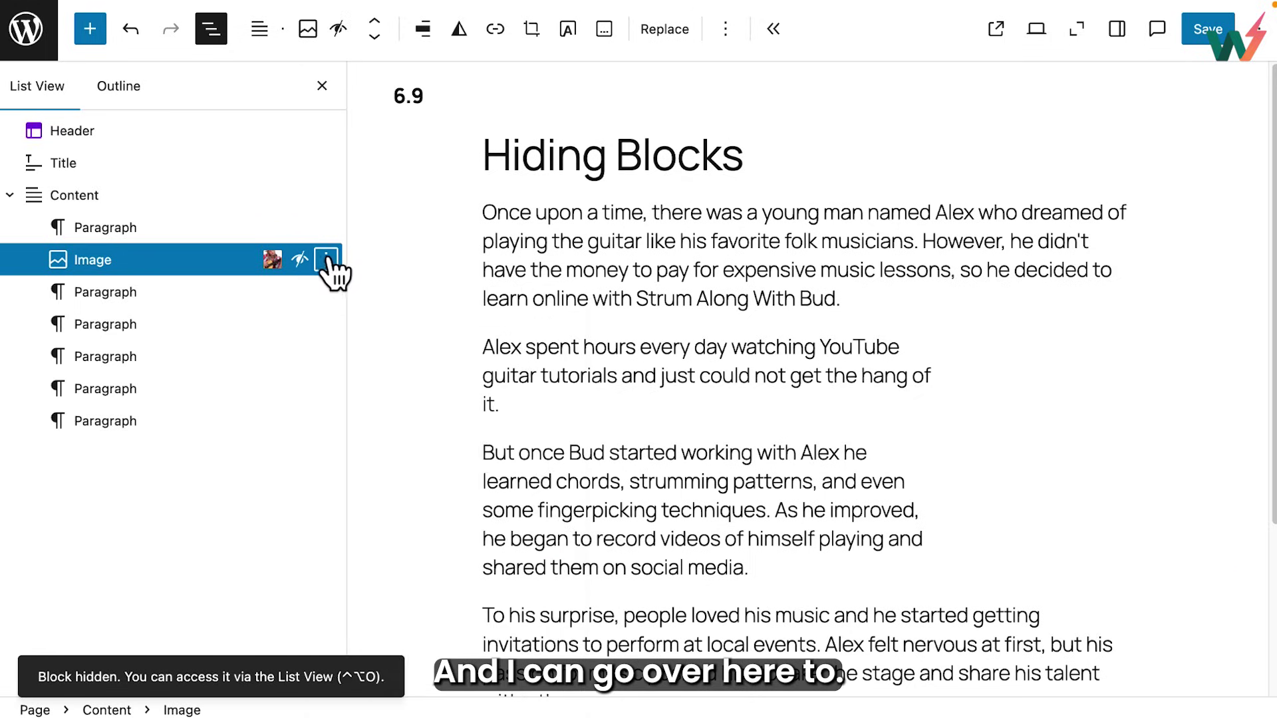
Step: Show the guitar image again from the same List View options menu
left_click(328, 261)
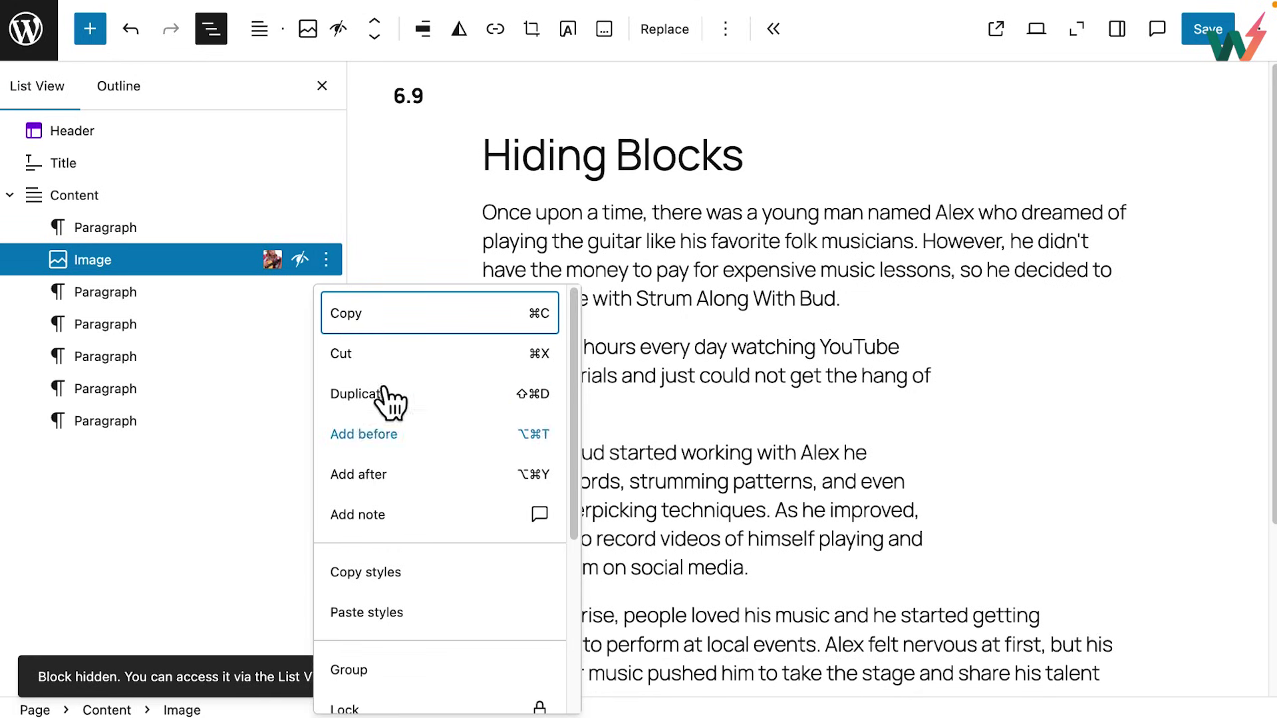
scroll(479, 612, "down", 2)
scroll(479, 612, "down", 2)
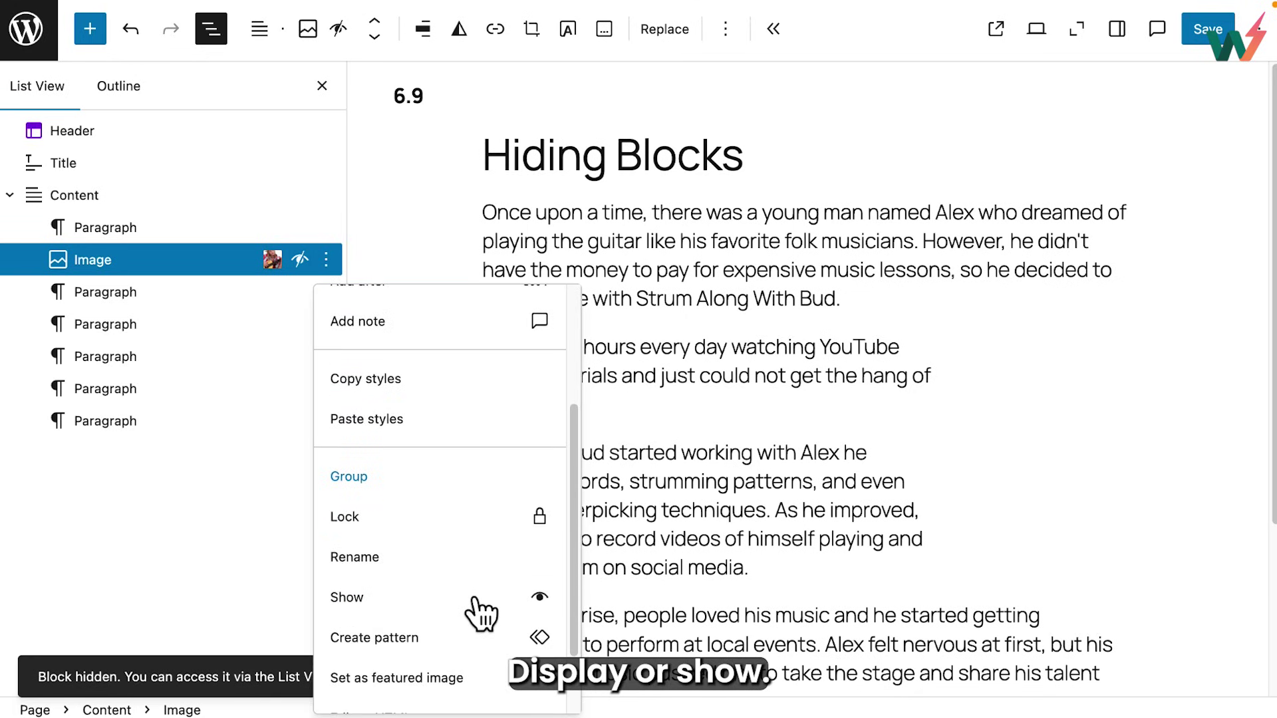
left_click(476, 675)
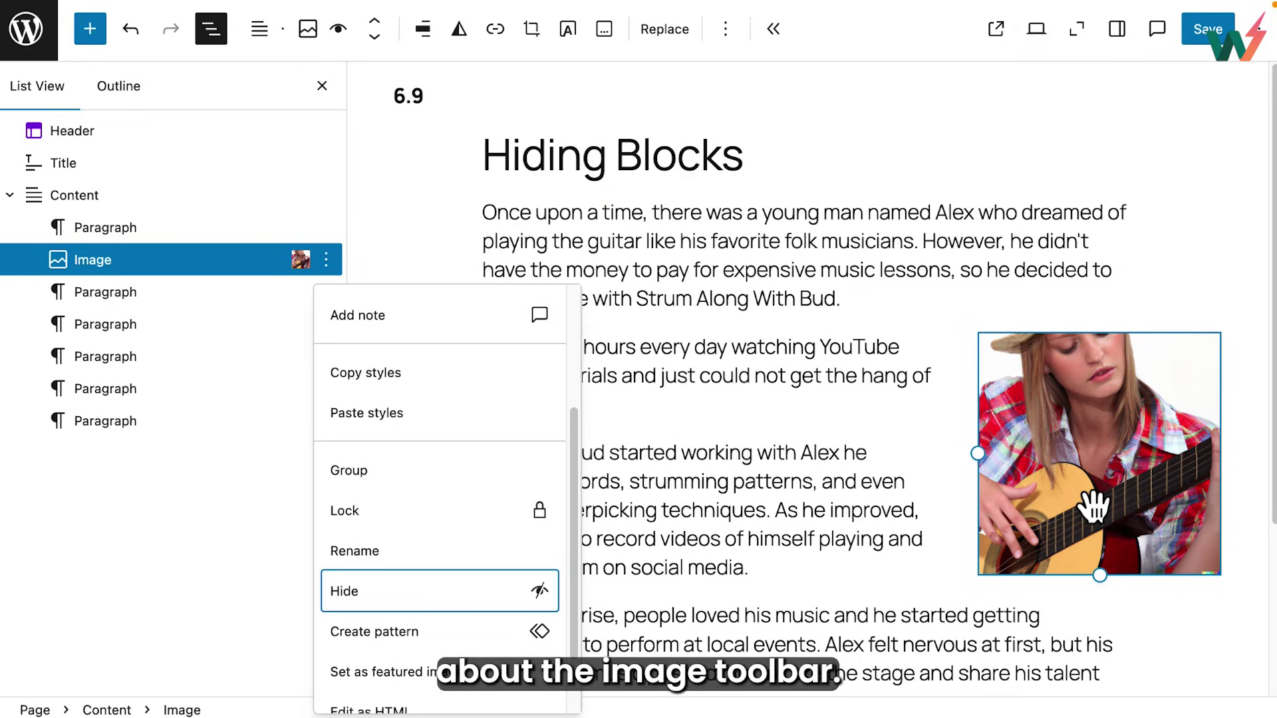
Step: Hide the guitar image with the toolbar toggle, save, and view the live page
left_click(338, 29)
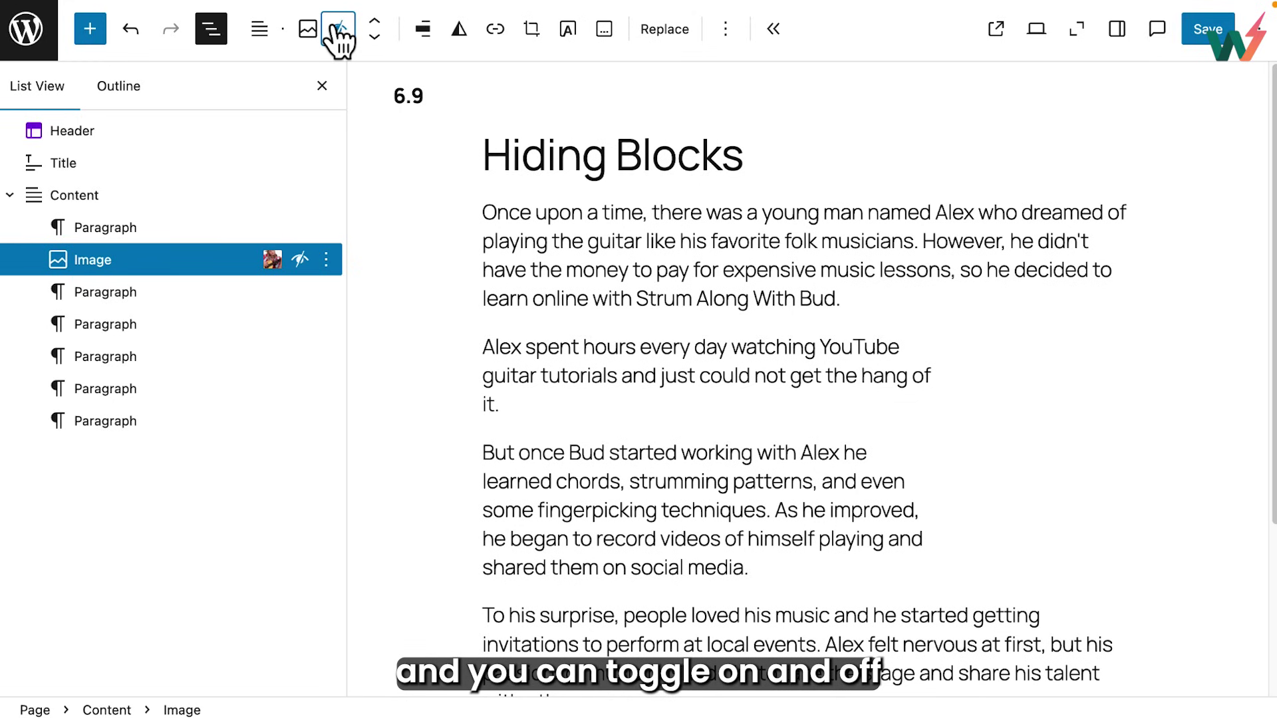
left_click(338, 29)
left_click(339, 29)
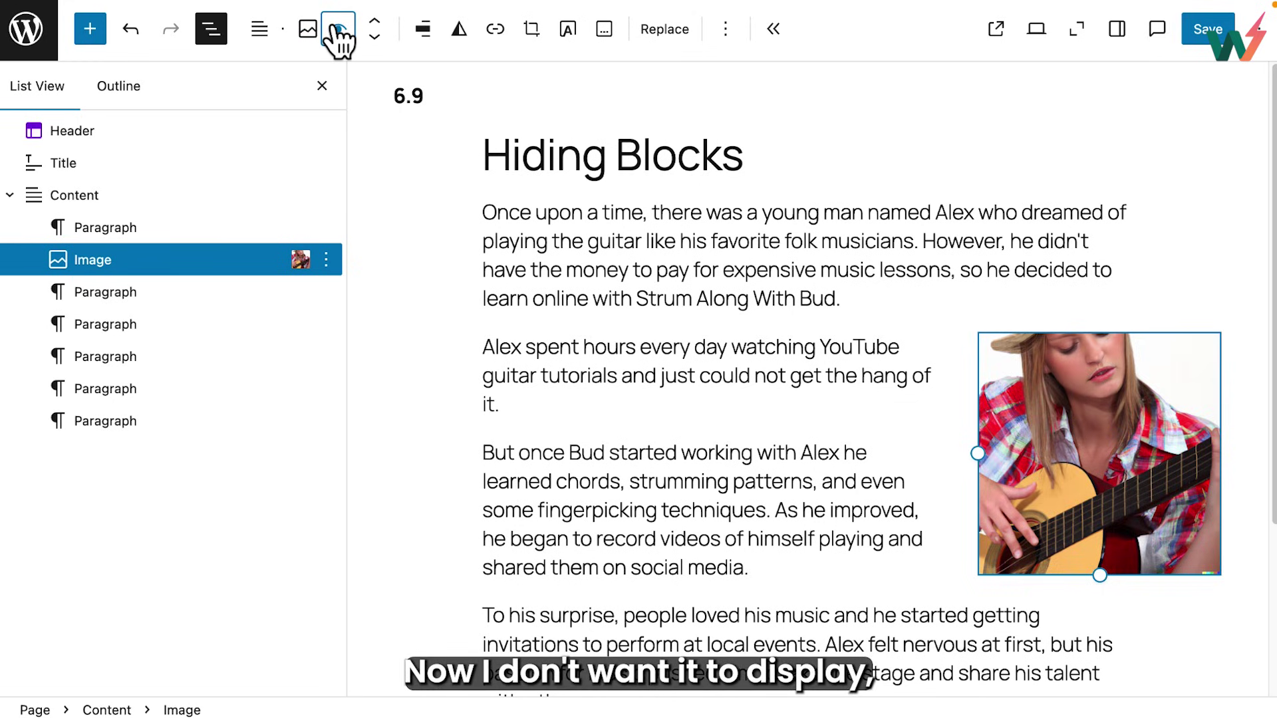
left_click(338, 28)
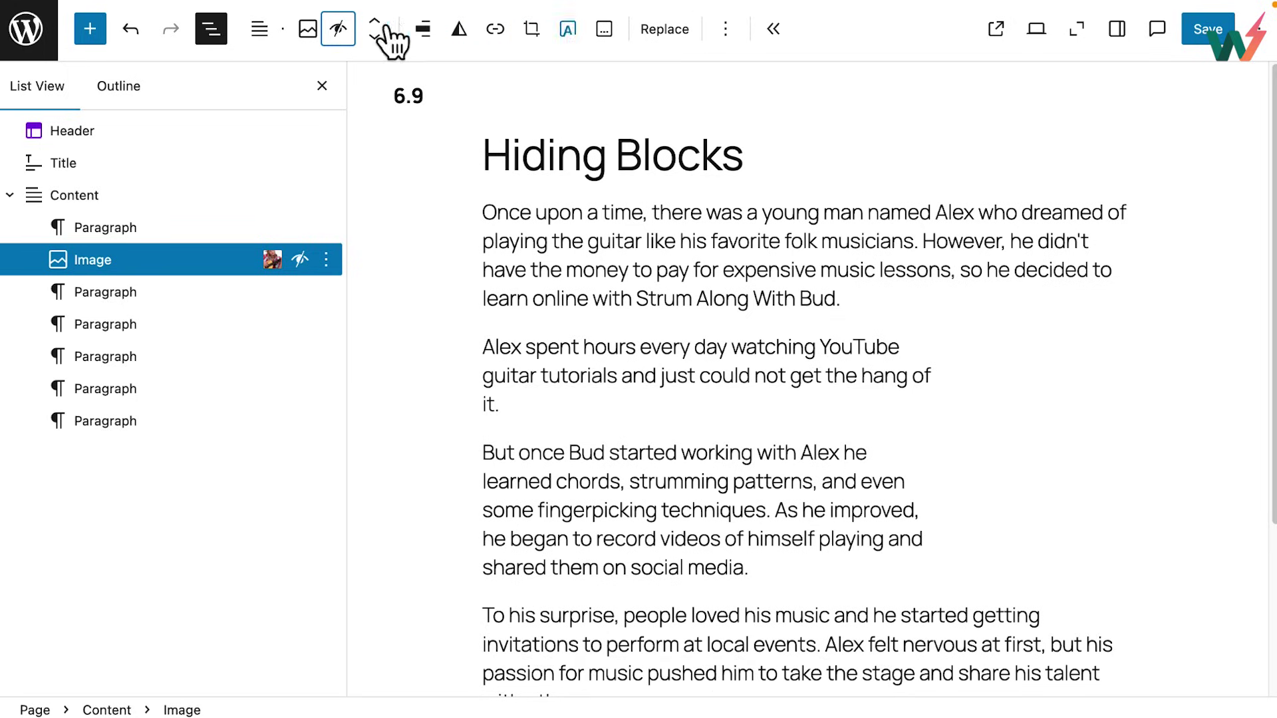
left_click(1209, 39)
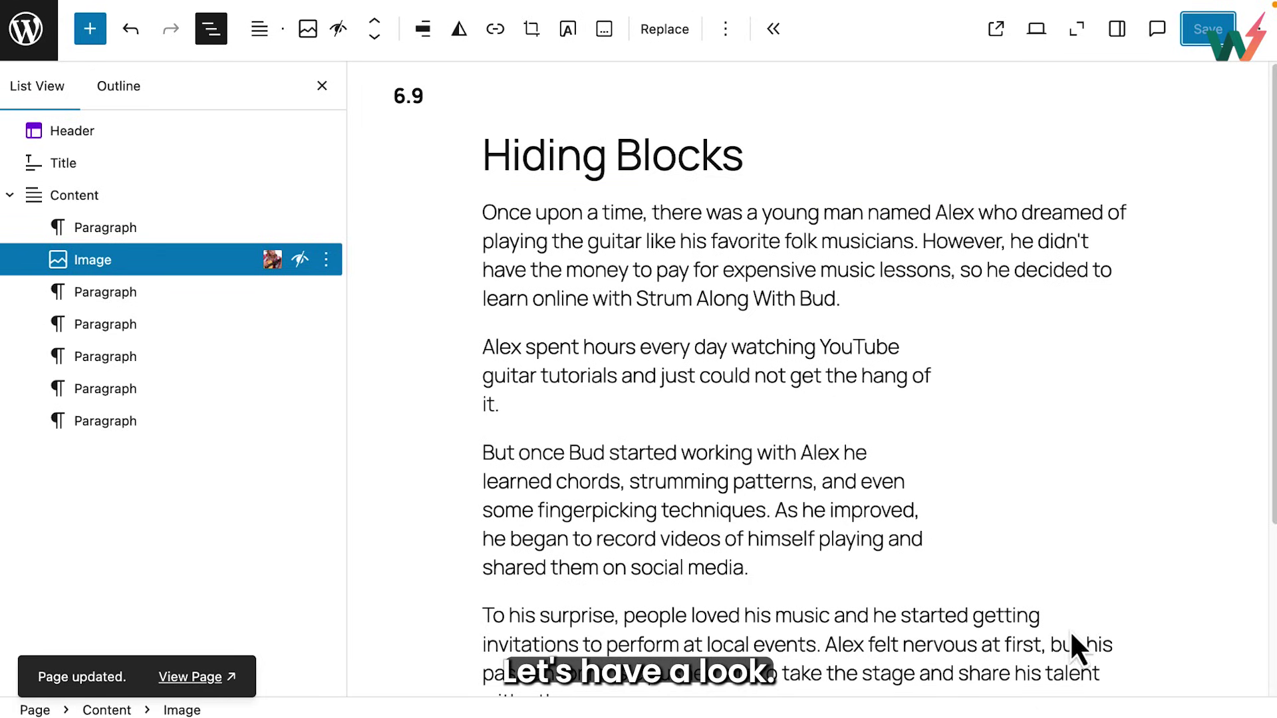
left_click(197, 678)
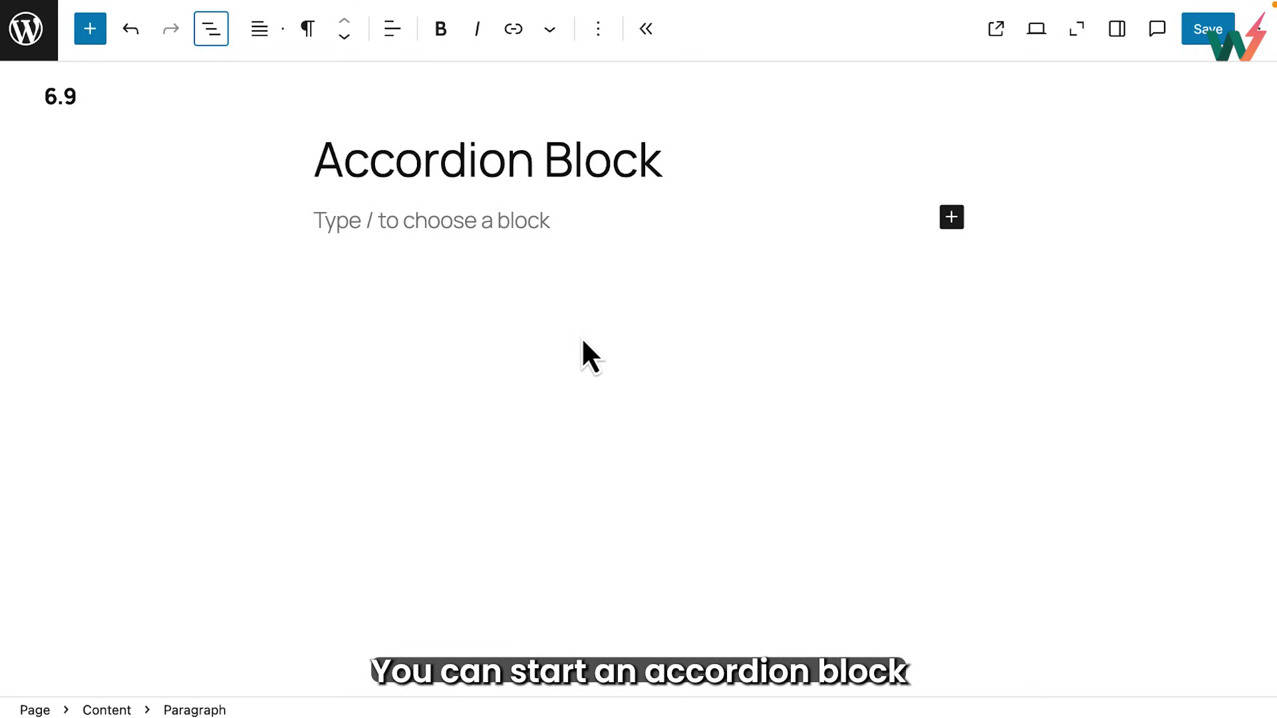
Step: Insert an Accordion titled 'Where do you live?' answered 'I l live in the USe.'
left_click(374, 223)
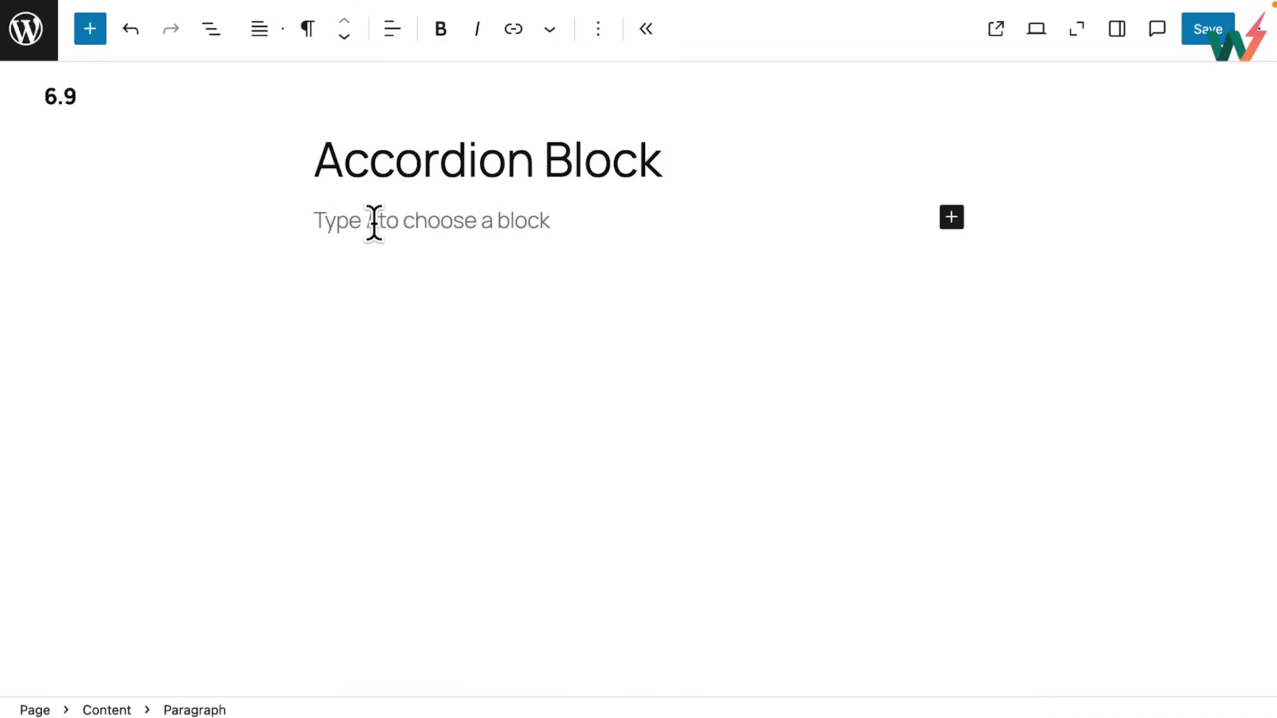
type("/acc")
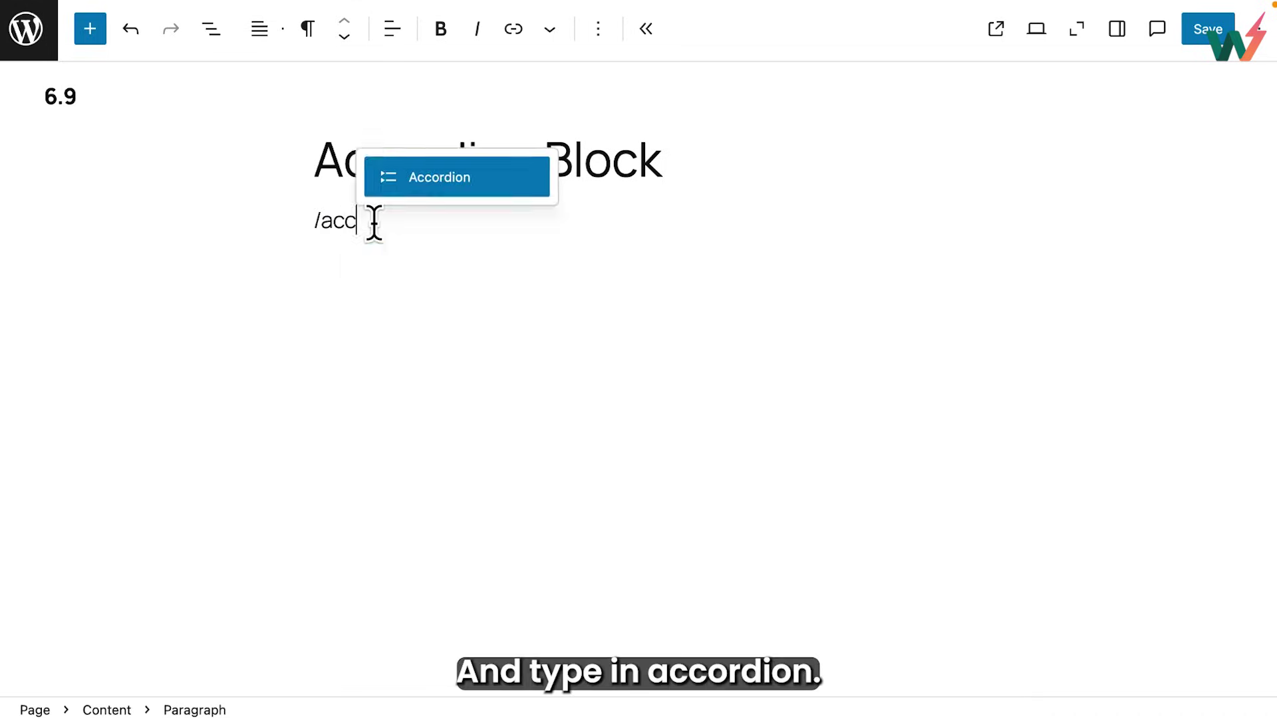
left_click(432, 188)
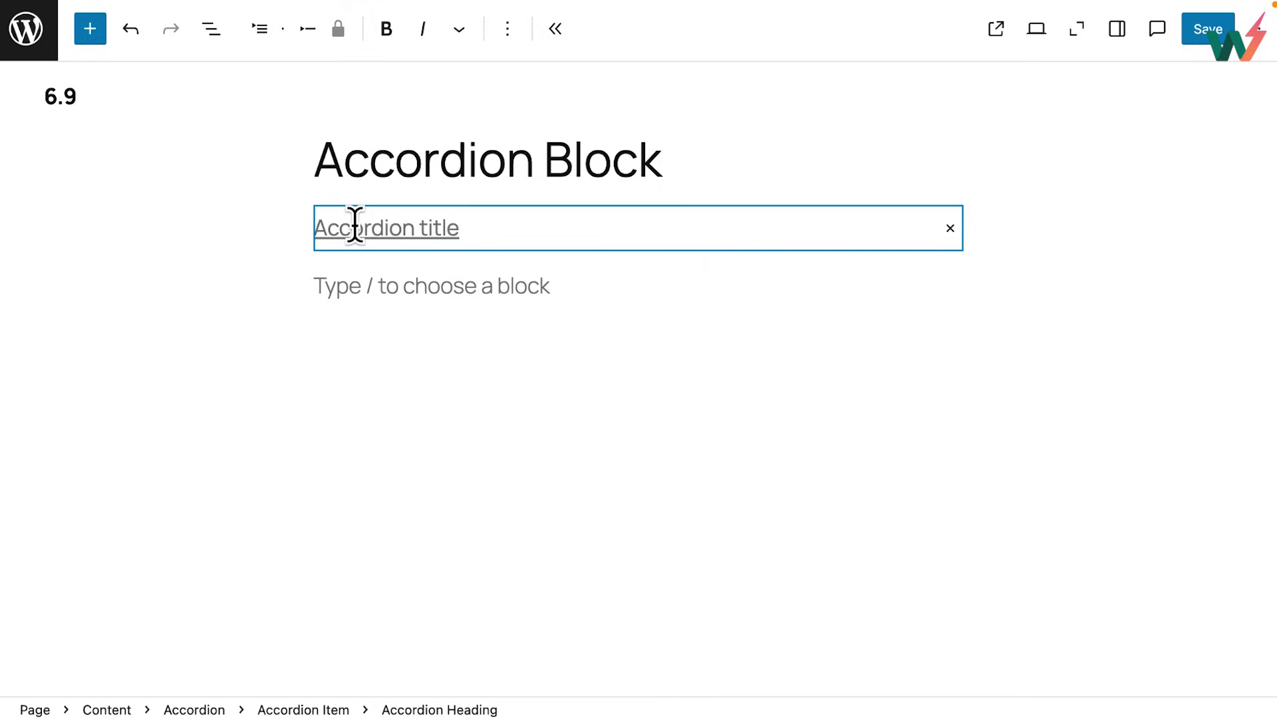
type("Where do you live?")
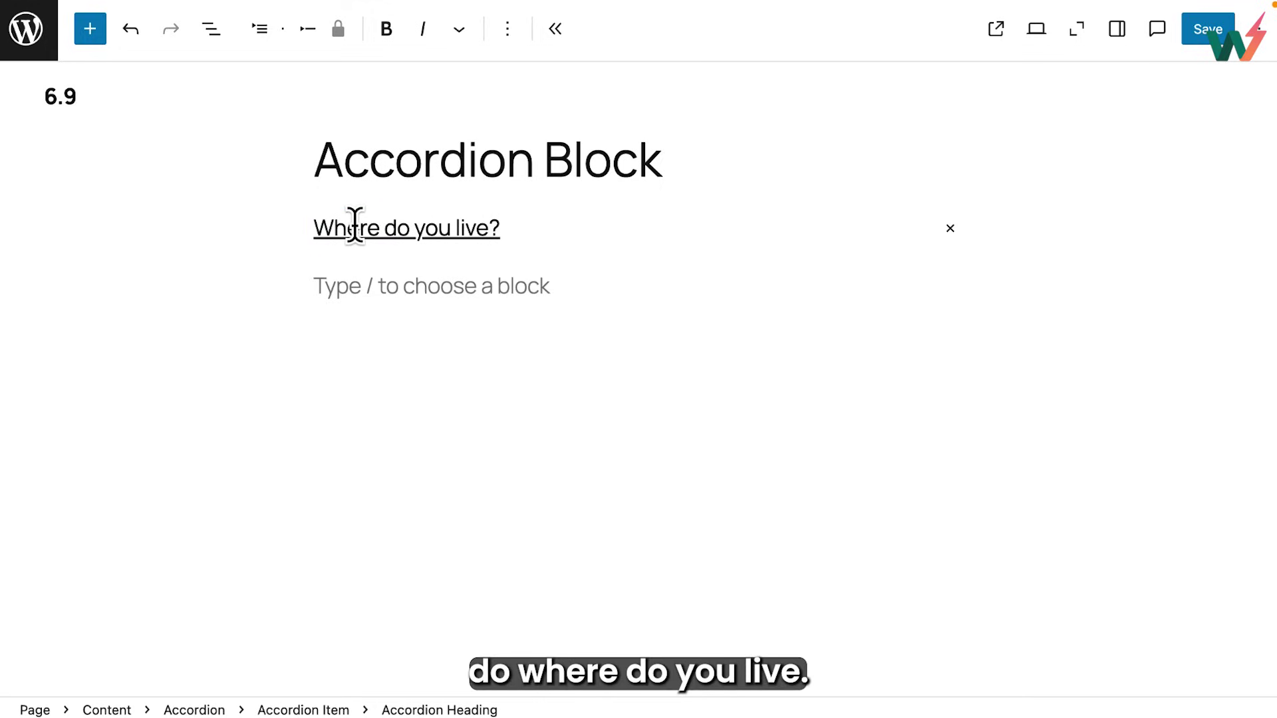
left_click(362, 272)
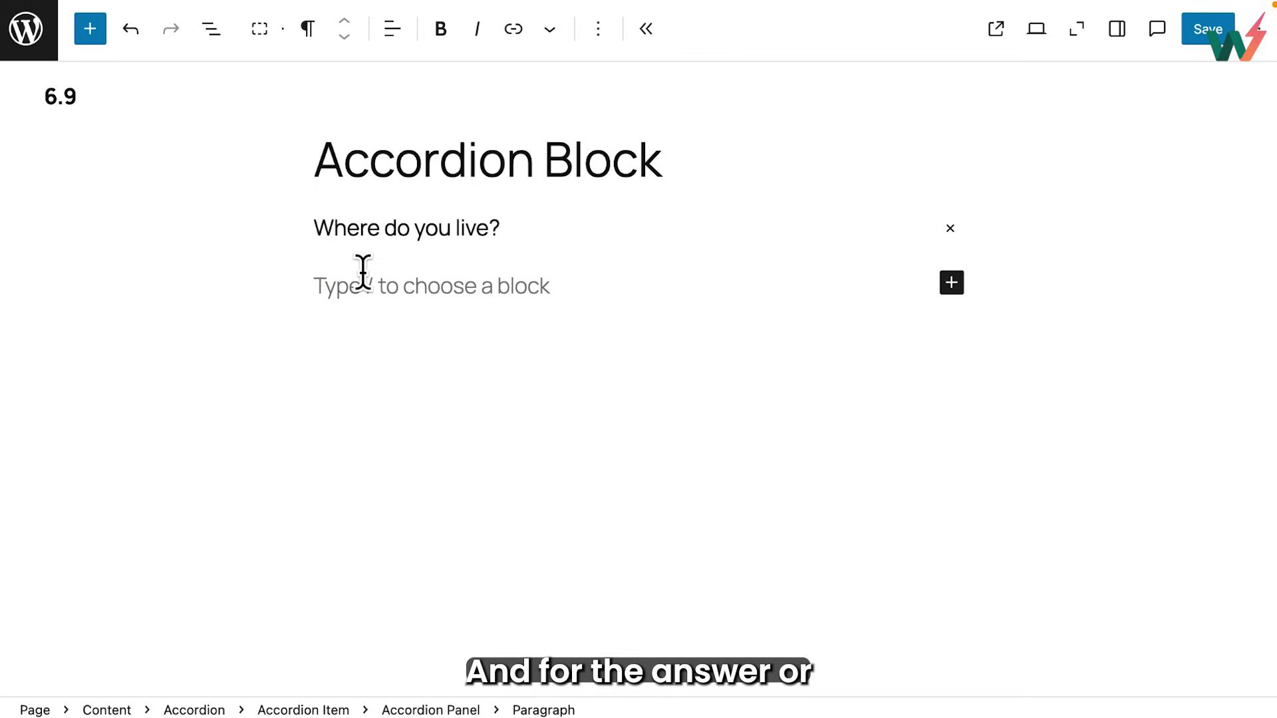
type("I")
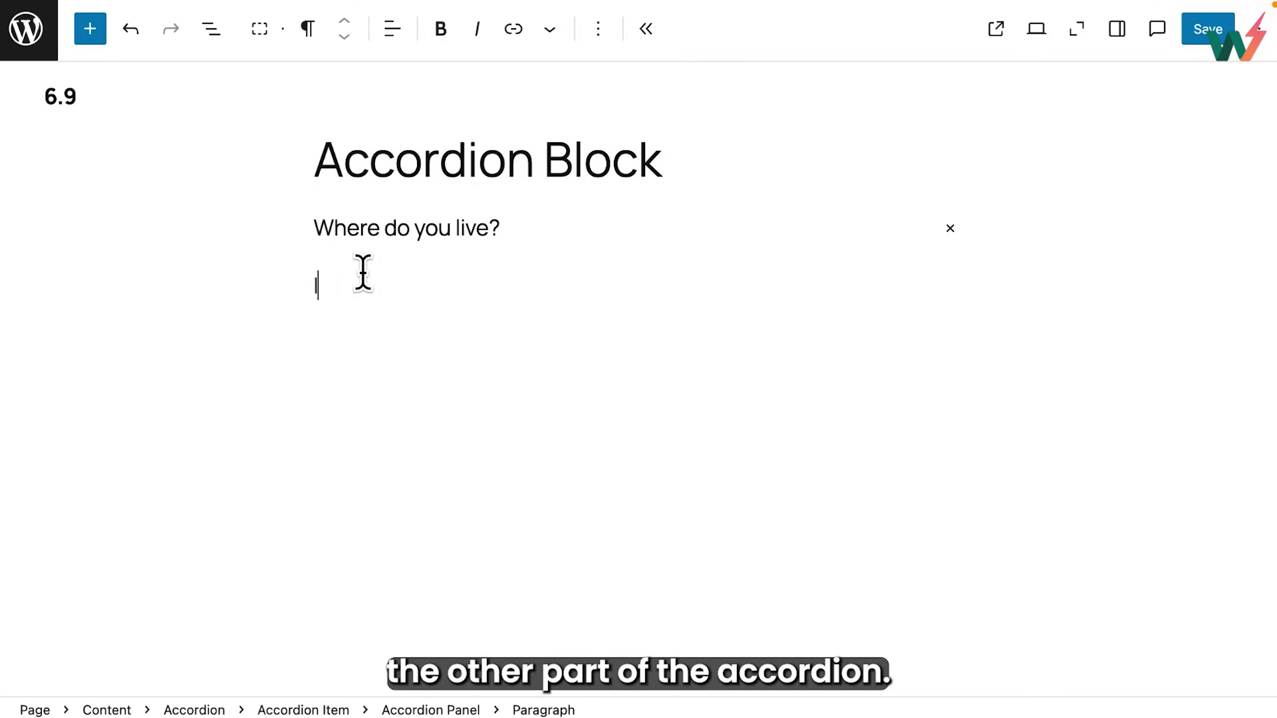
type(" l live in the USe.")
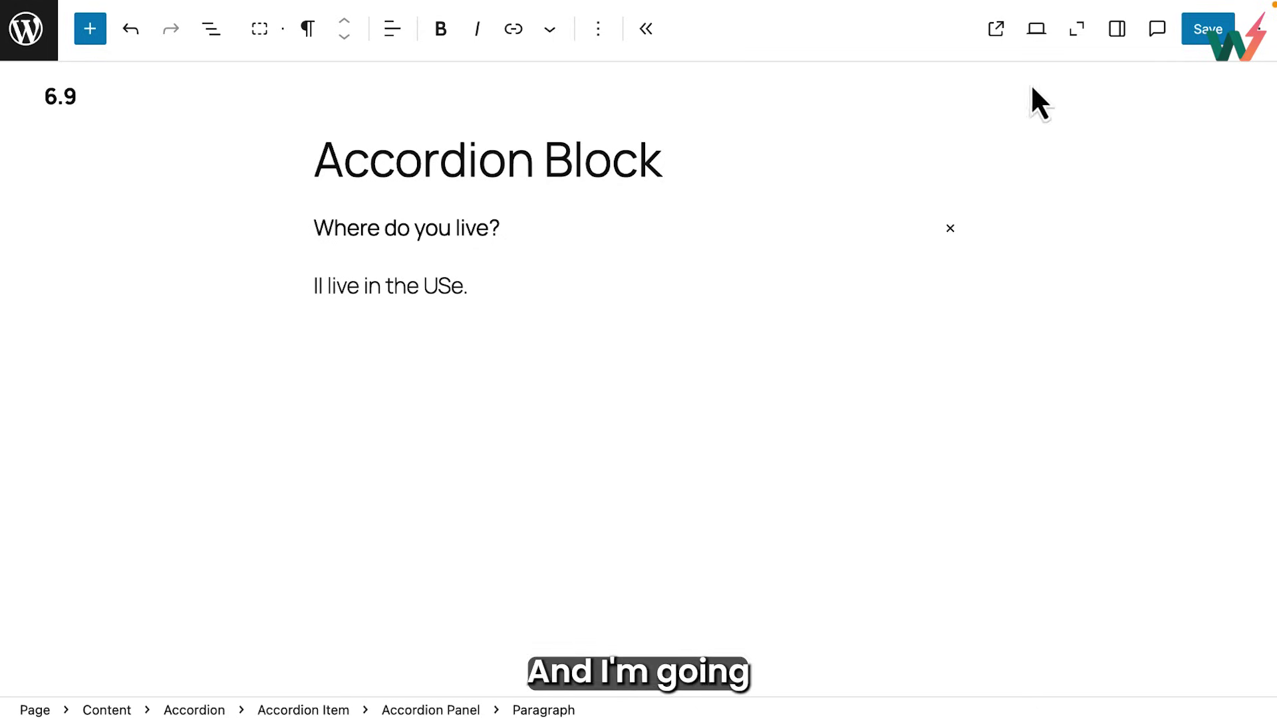
Step: Save, view the live page, and expand then collapse the 'Where do you live?' accordion
left_click(1195, 38)
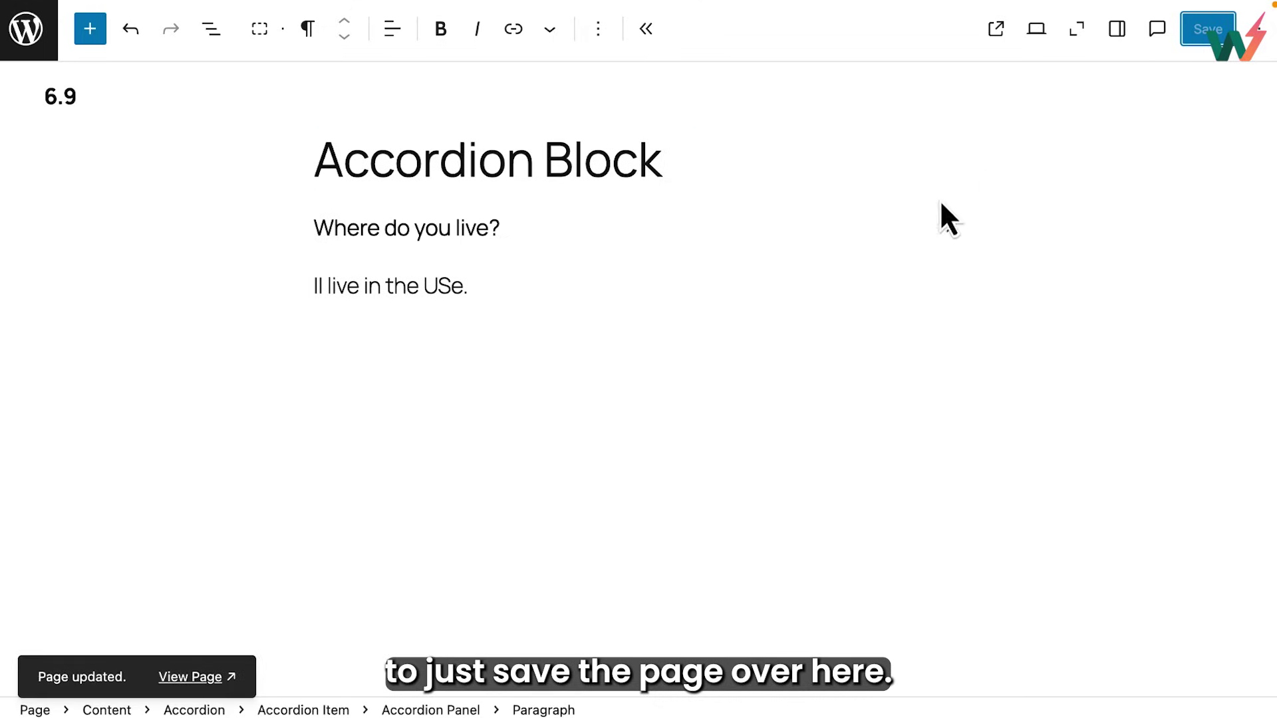
left_click(197, 678)
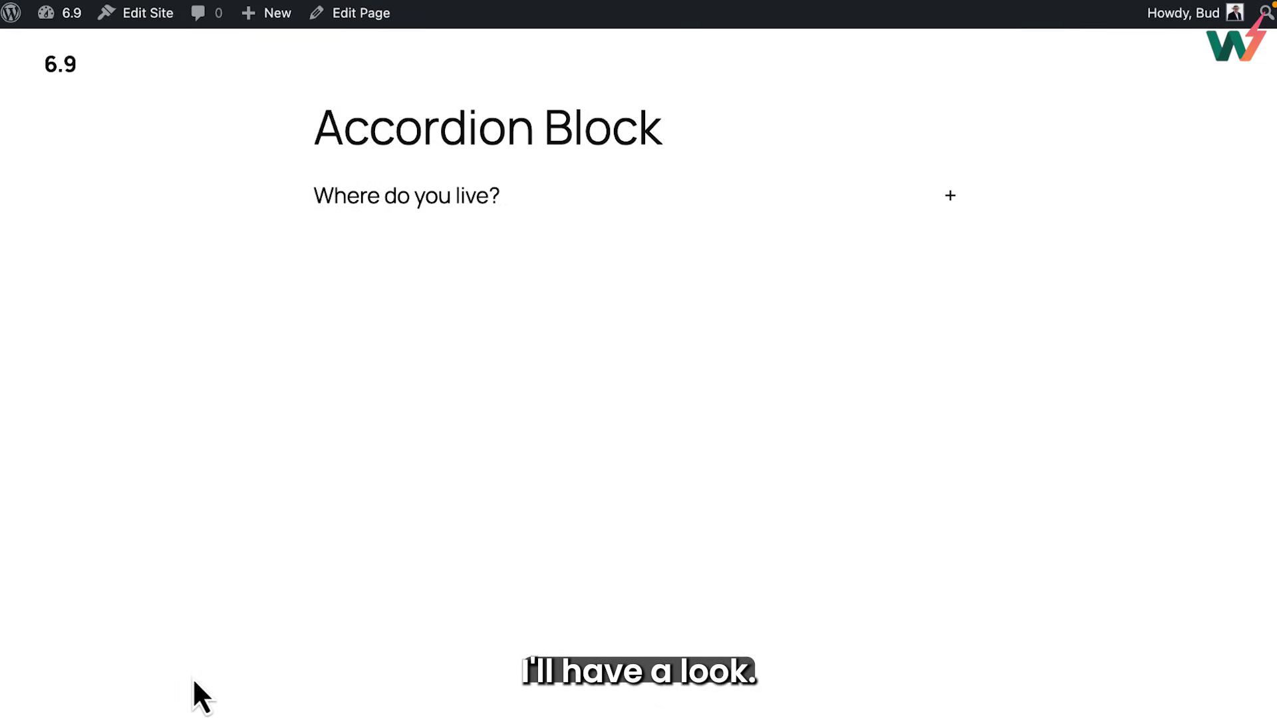
left_click(452, 219)
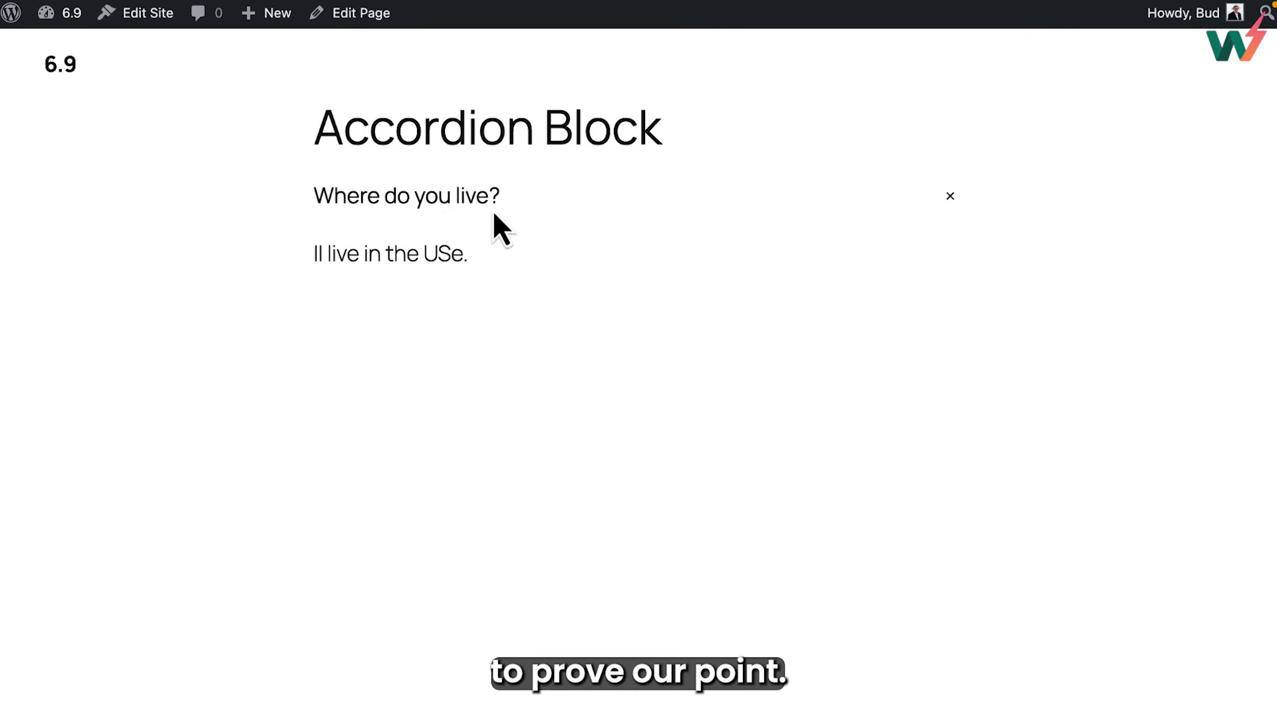
left_click(951, 199)
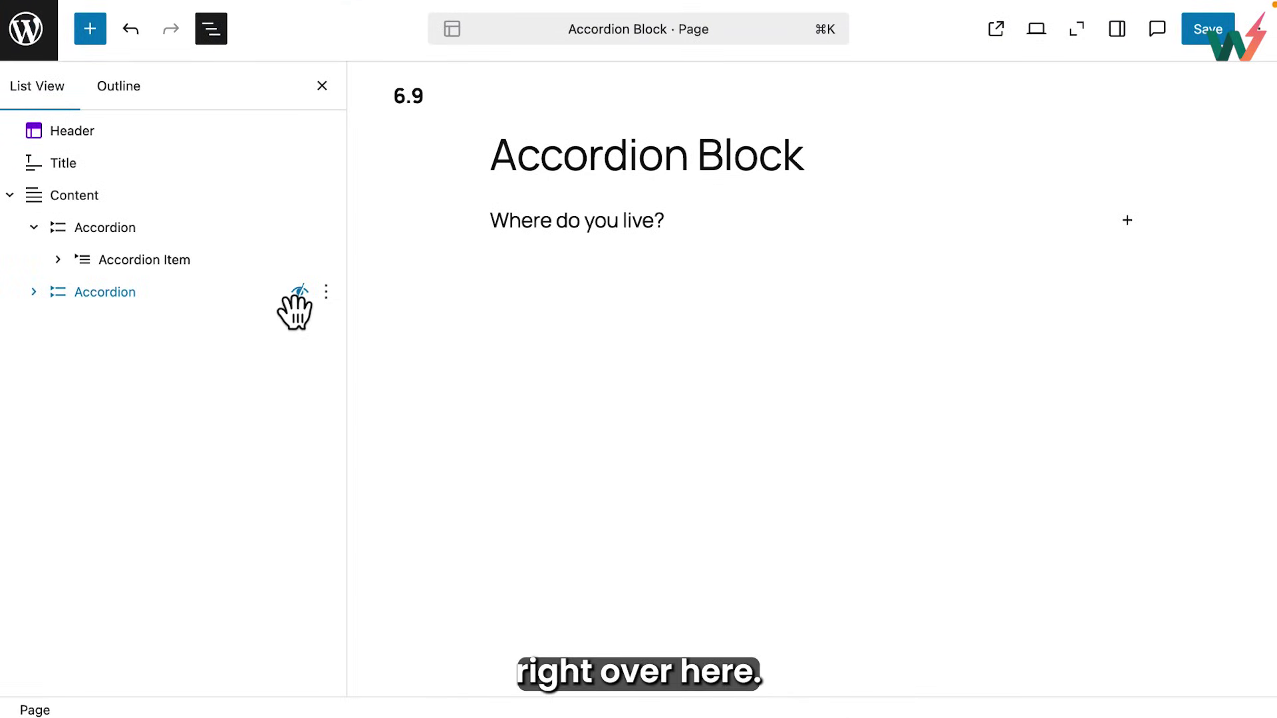
mouse_move(180, 291)
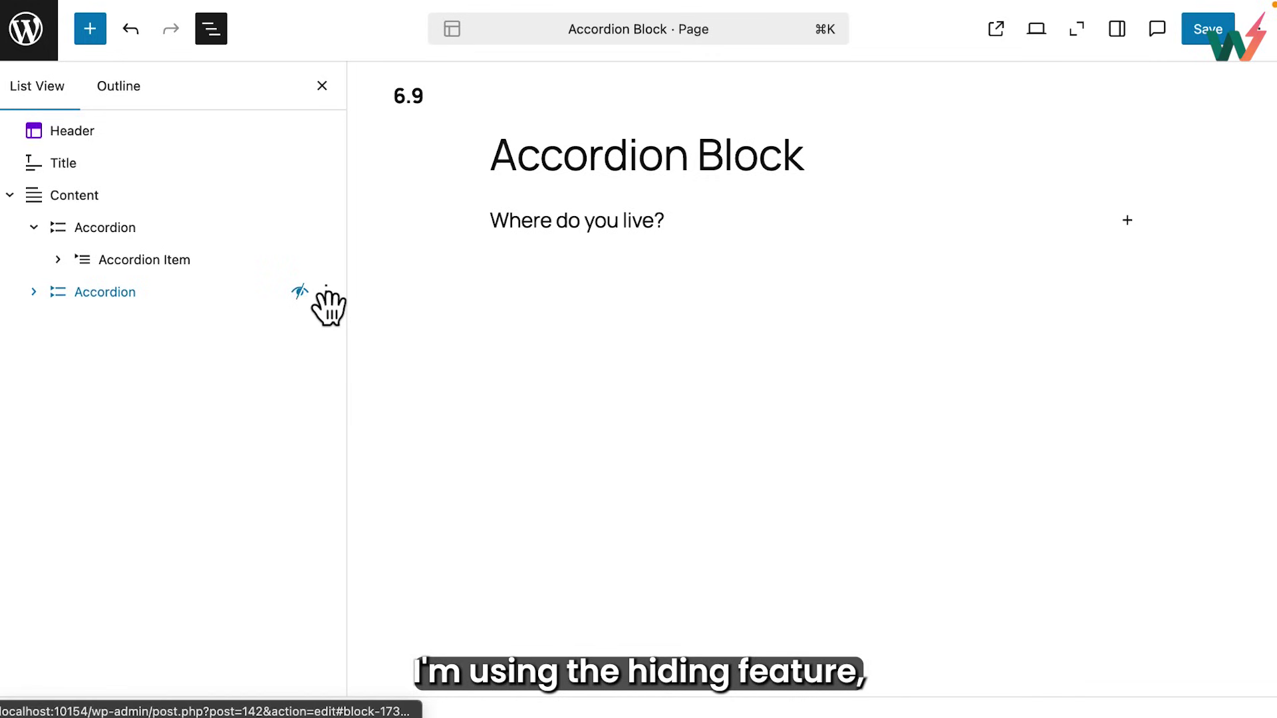
Step: Unhide the second Accordion via Show in its List View options menu
left_click(326, 293)
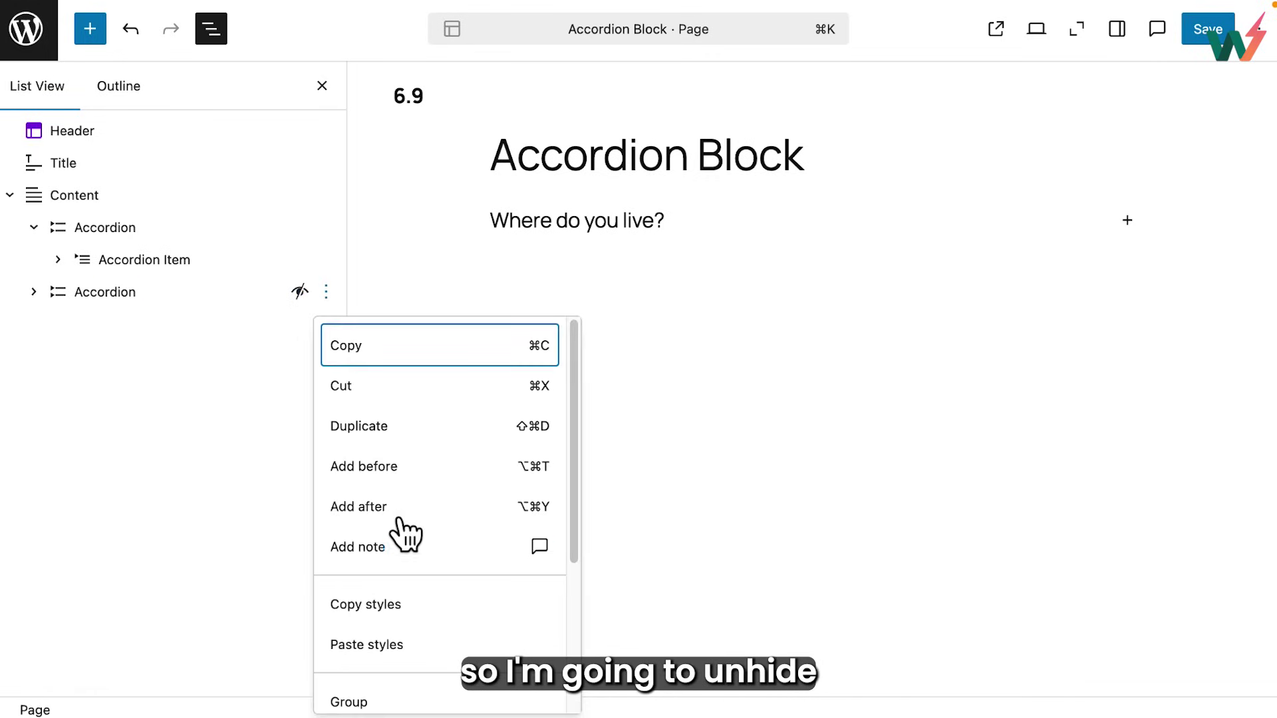
scroll(400, 523, "down", 3)
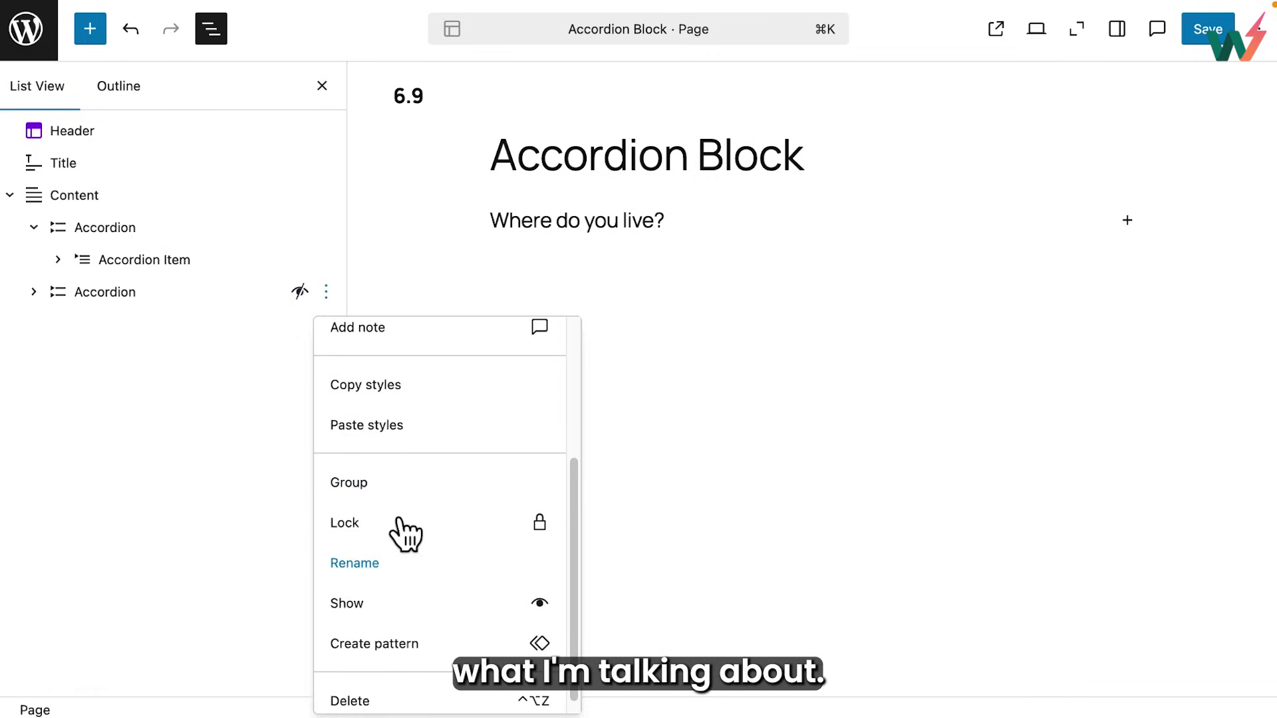
left_click(392, 603)
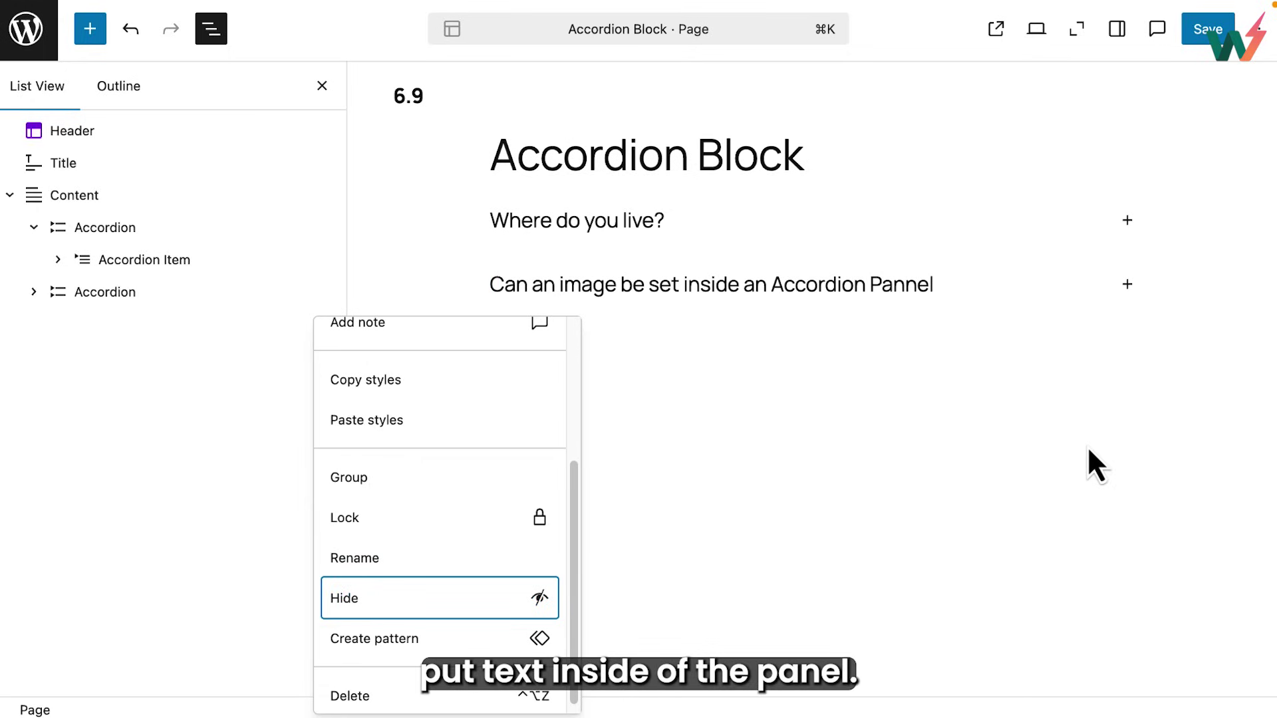
Step: Open the second accordion and drill through List View's Panel, Columns and Column to the skyline Image
left_click(788, 274)
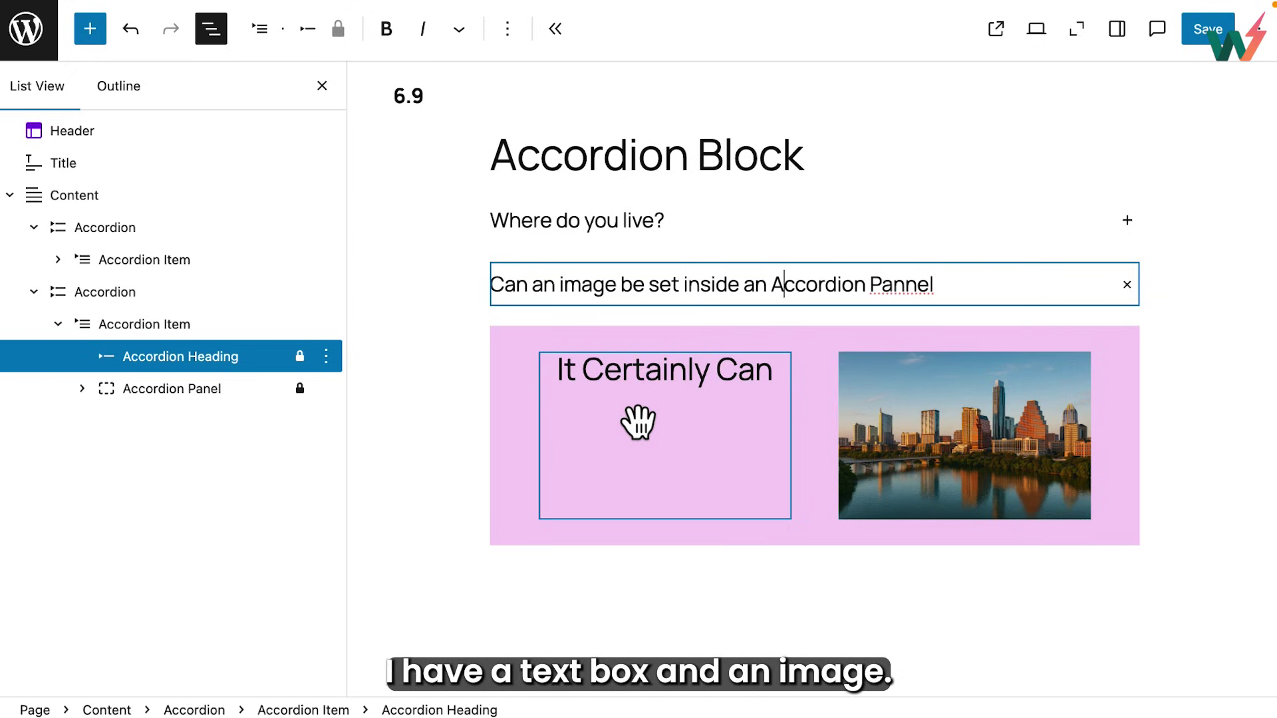
left_click(82, 390)
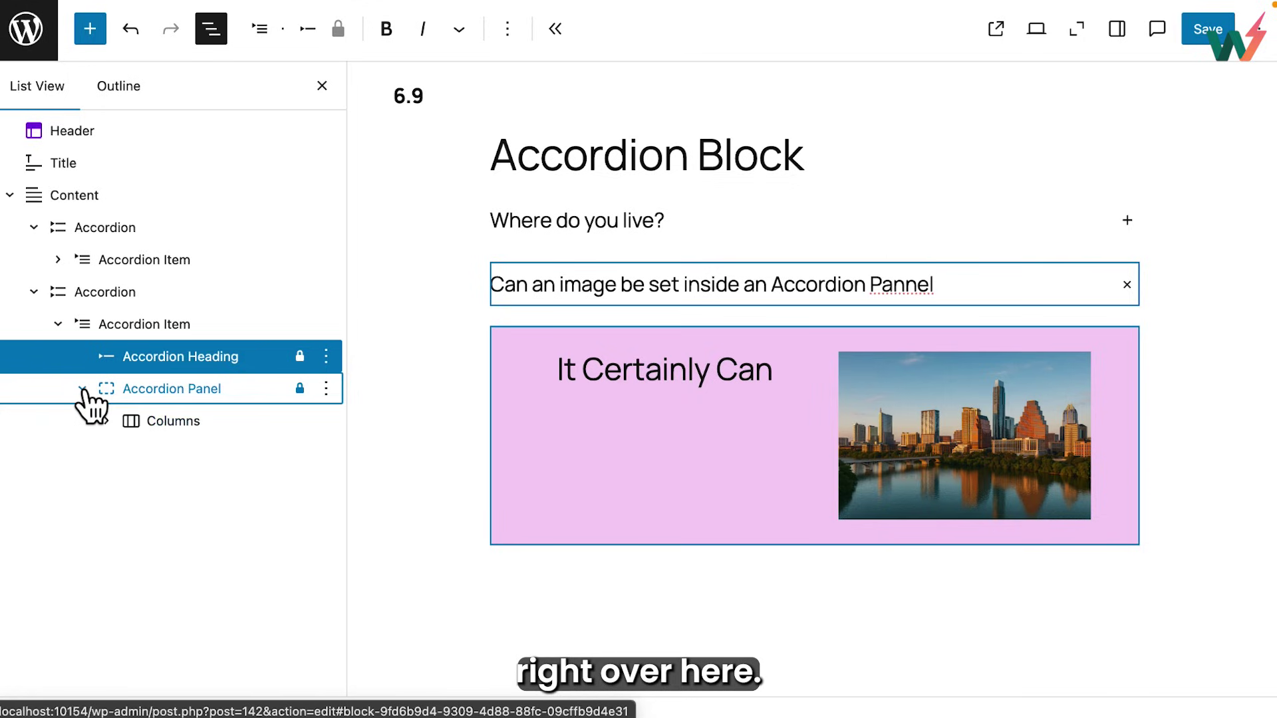
left_click(188, 427)
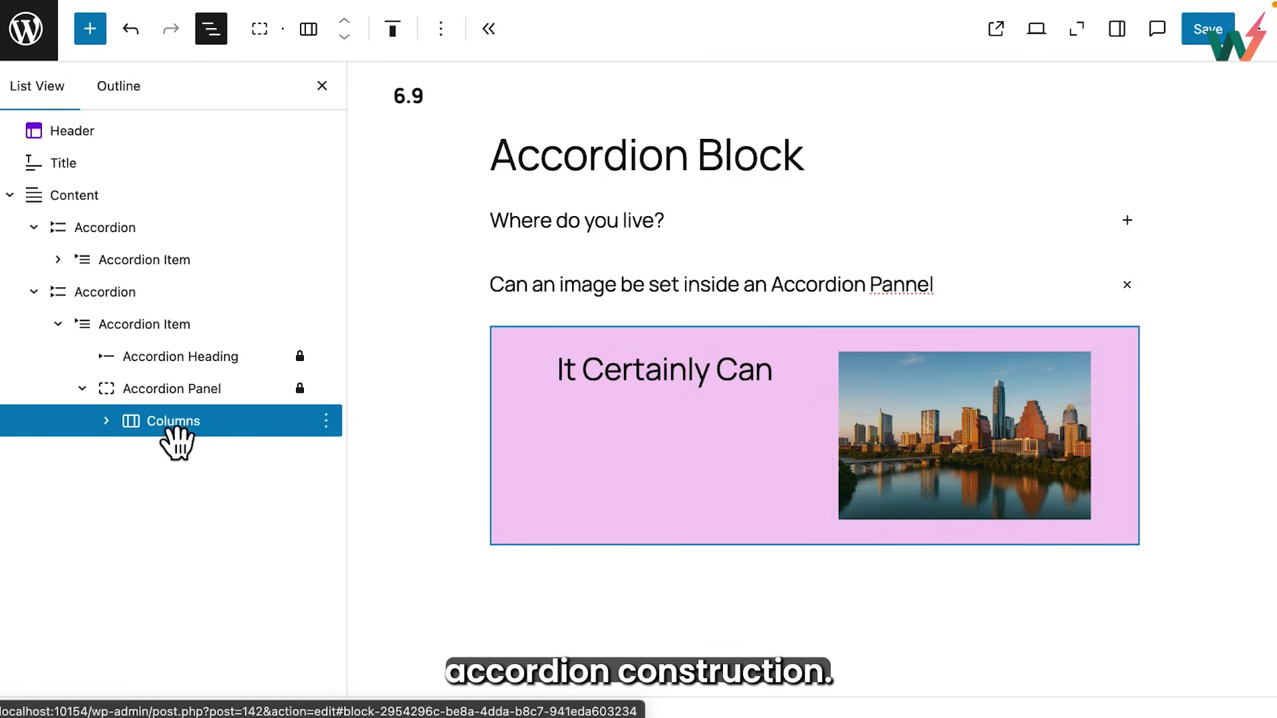
left_click(106, 421)
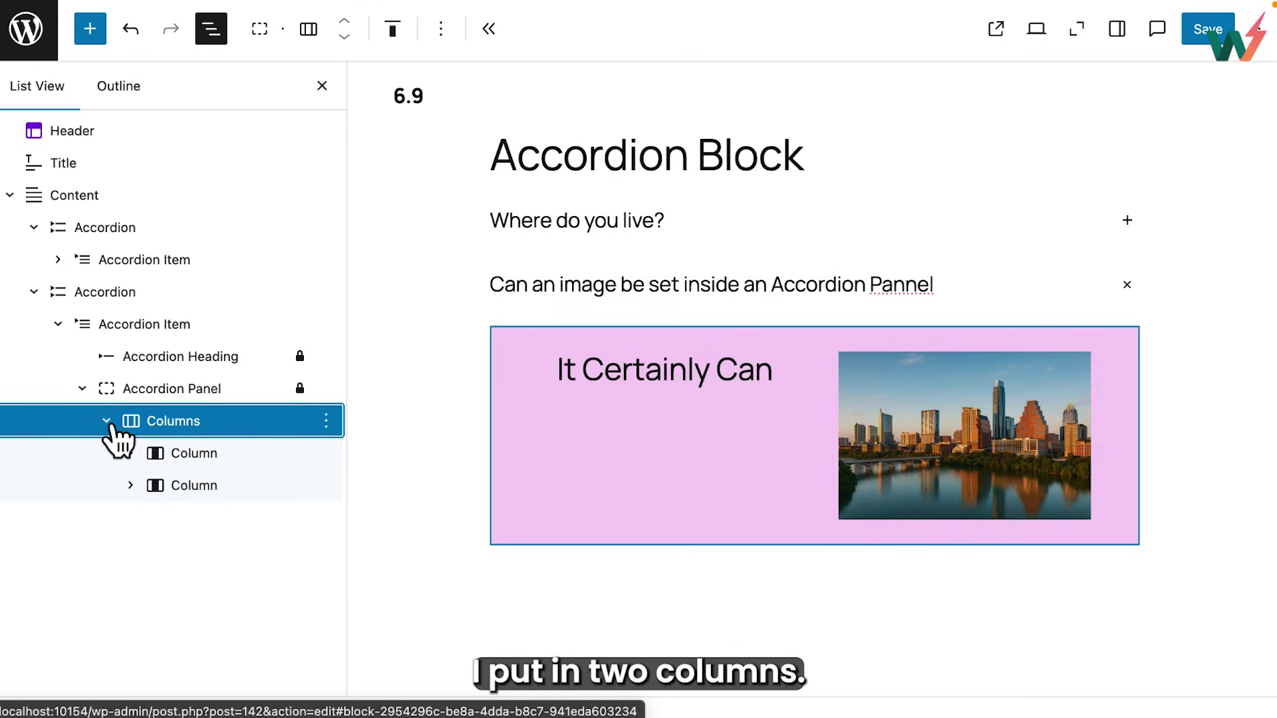
left_click(200, 453)
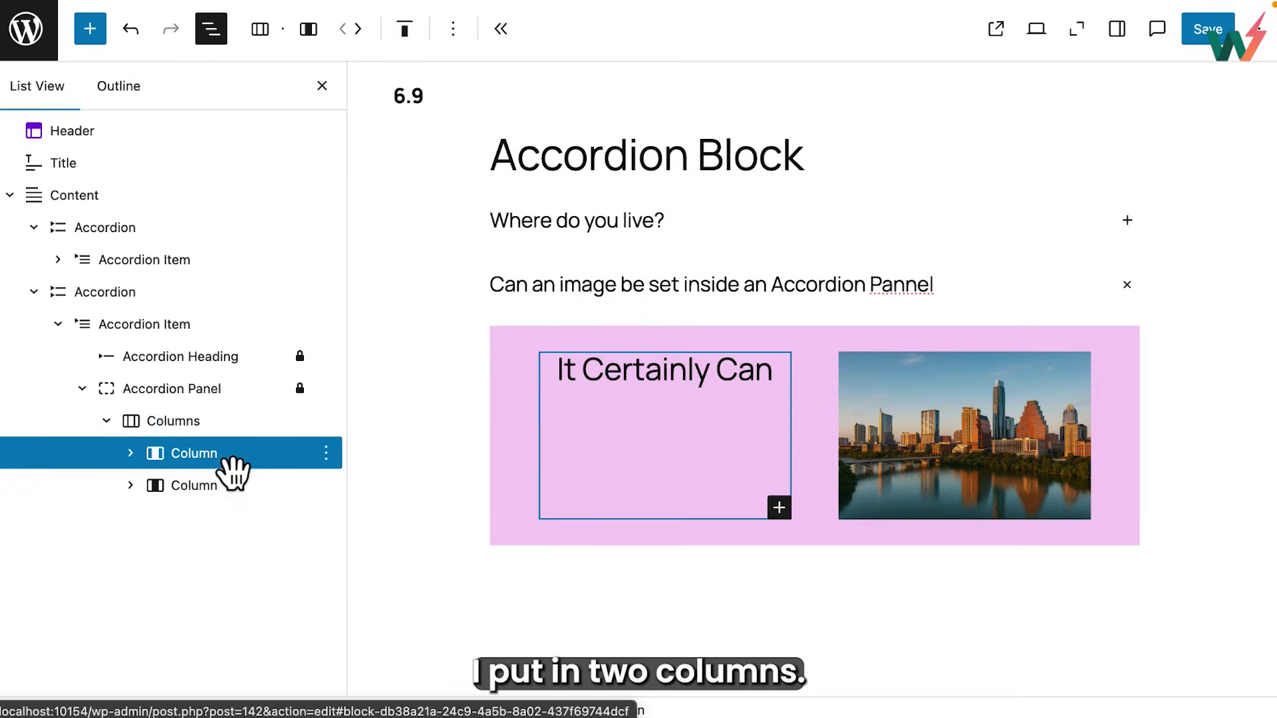
left_click(133, 454)
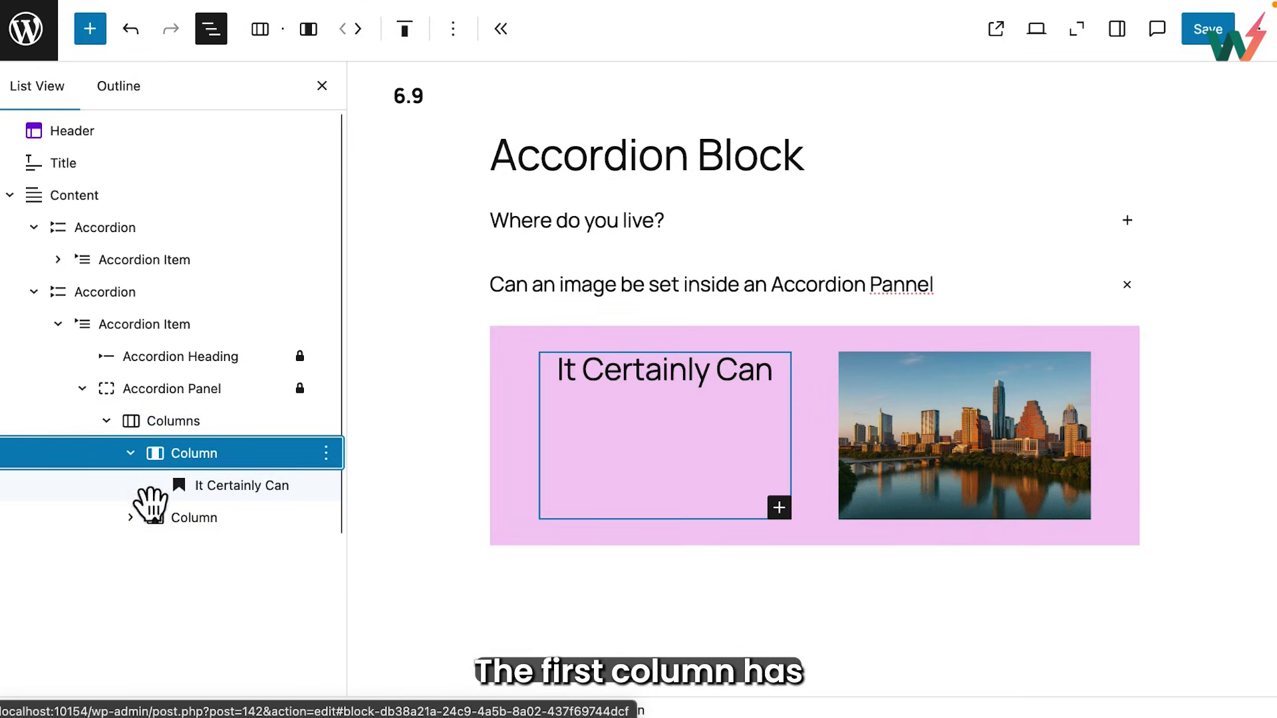
left_click(133, 517)
left_click(201, 552)
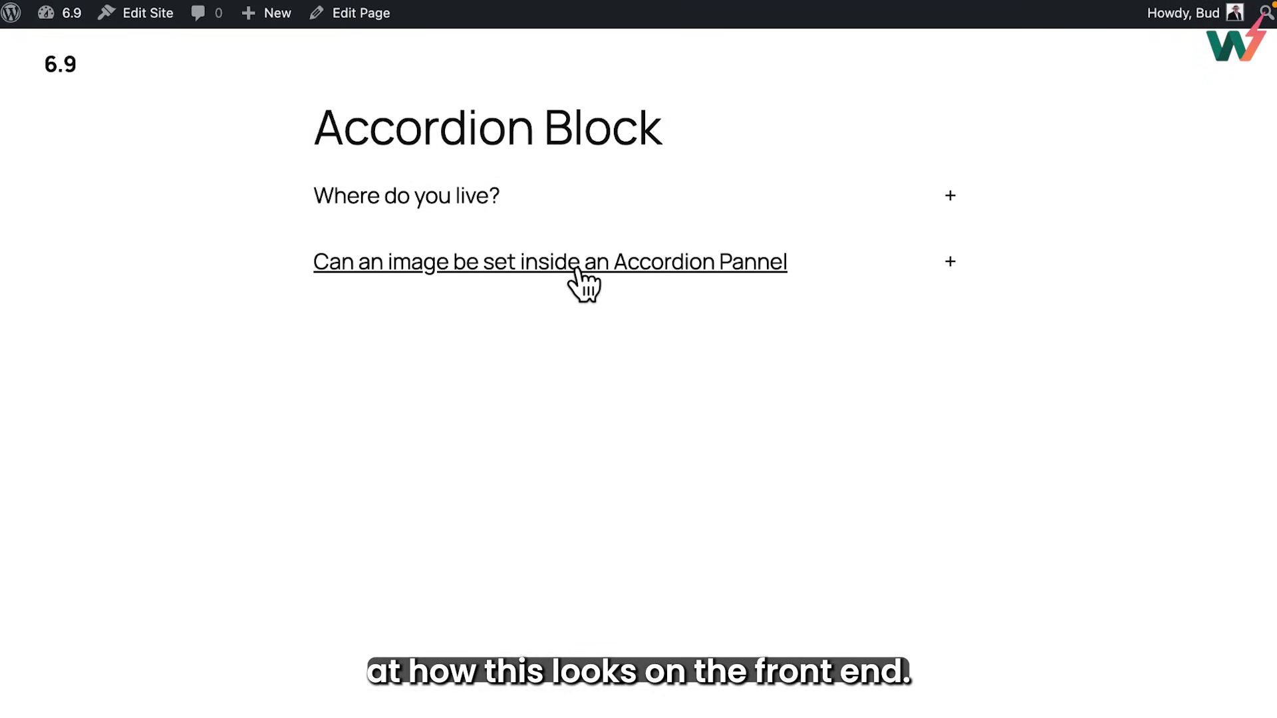
Step: On the published page, expand the image accordion and then 'Where do you live?' so both stay open
left_click(580, 267)
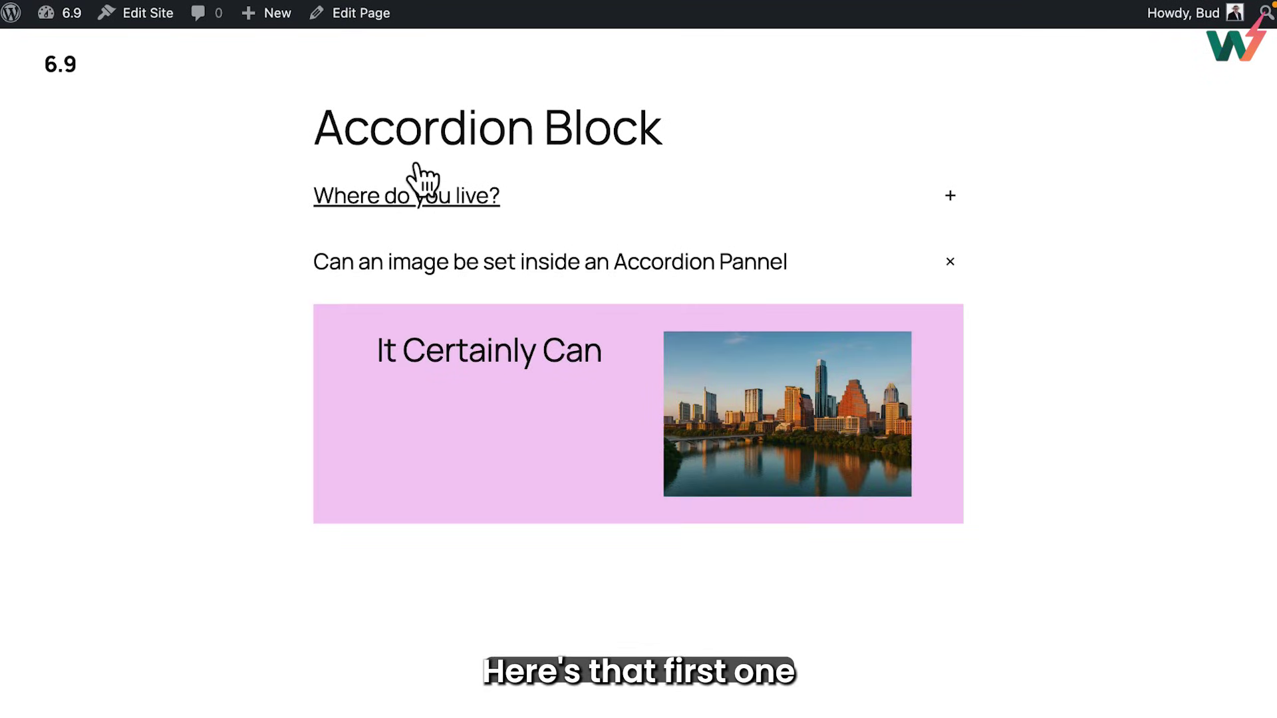
left_click(403, 199)
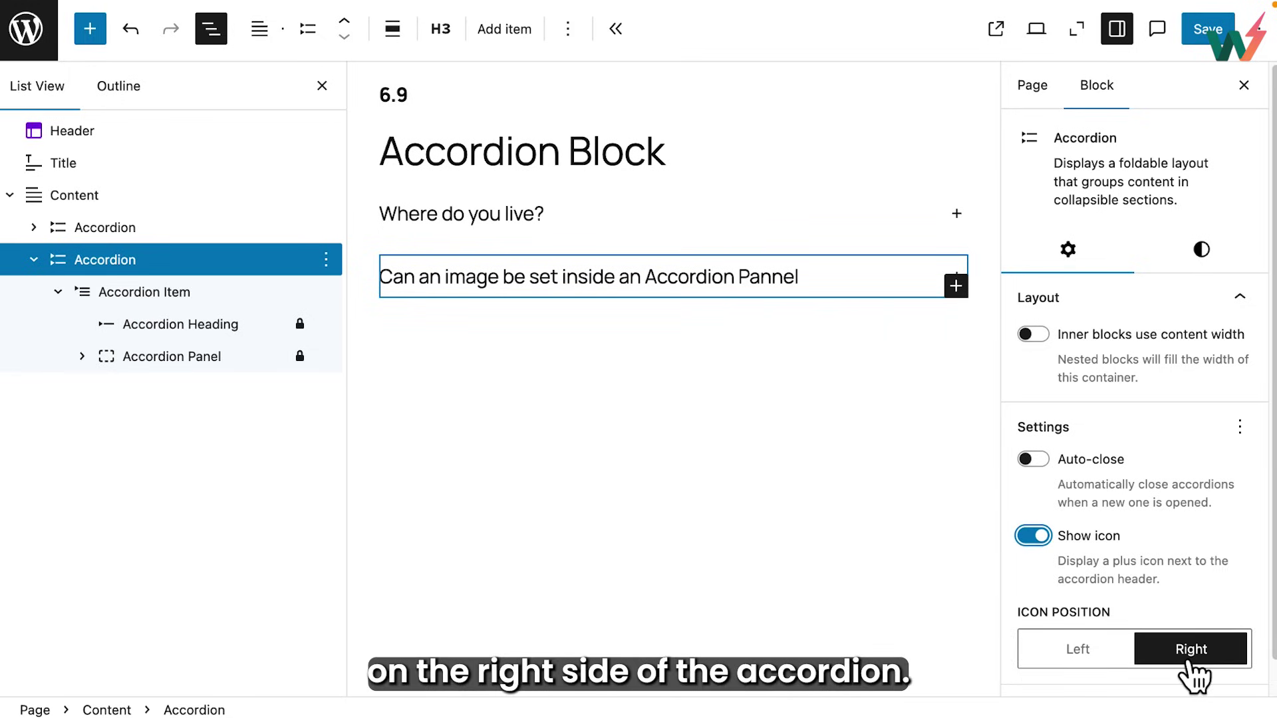
Step: Set the second accordion's icon position to Left, turn off Show icon, and select the Accordion Item
left_click(1083, 655)
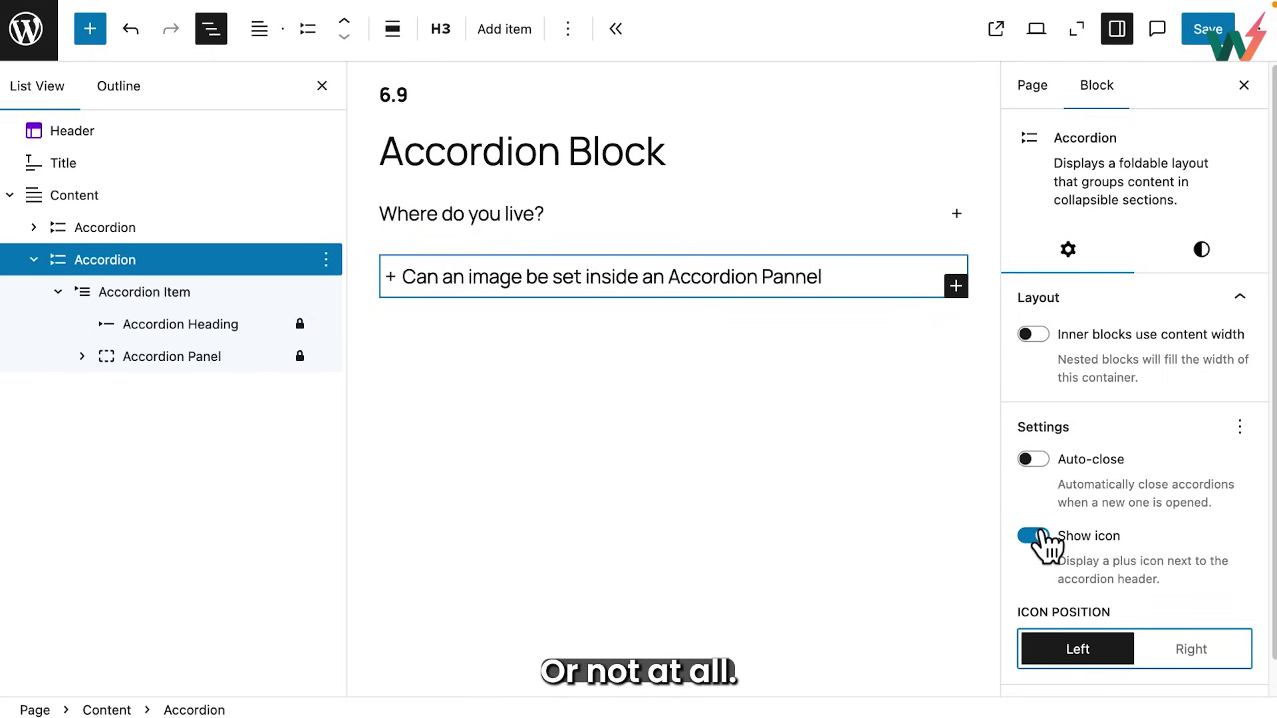
left_click(1034, 536)
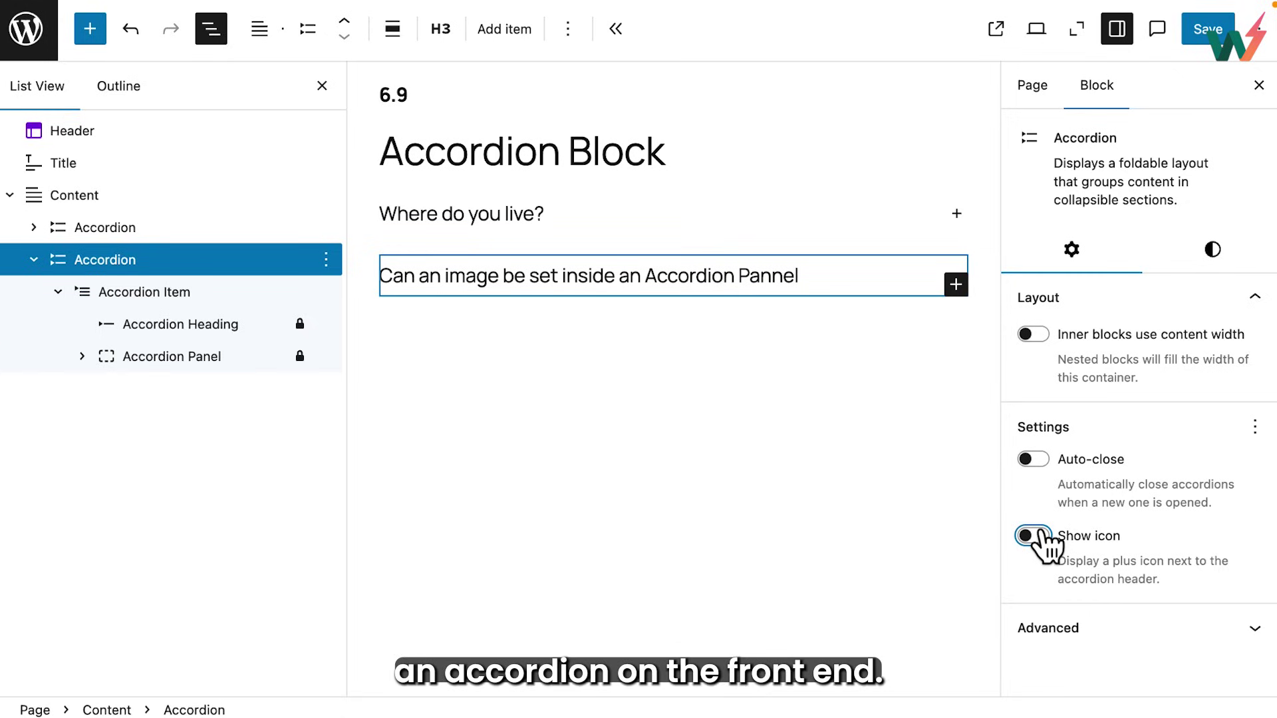
left_click(207, 318)
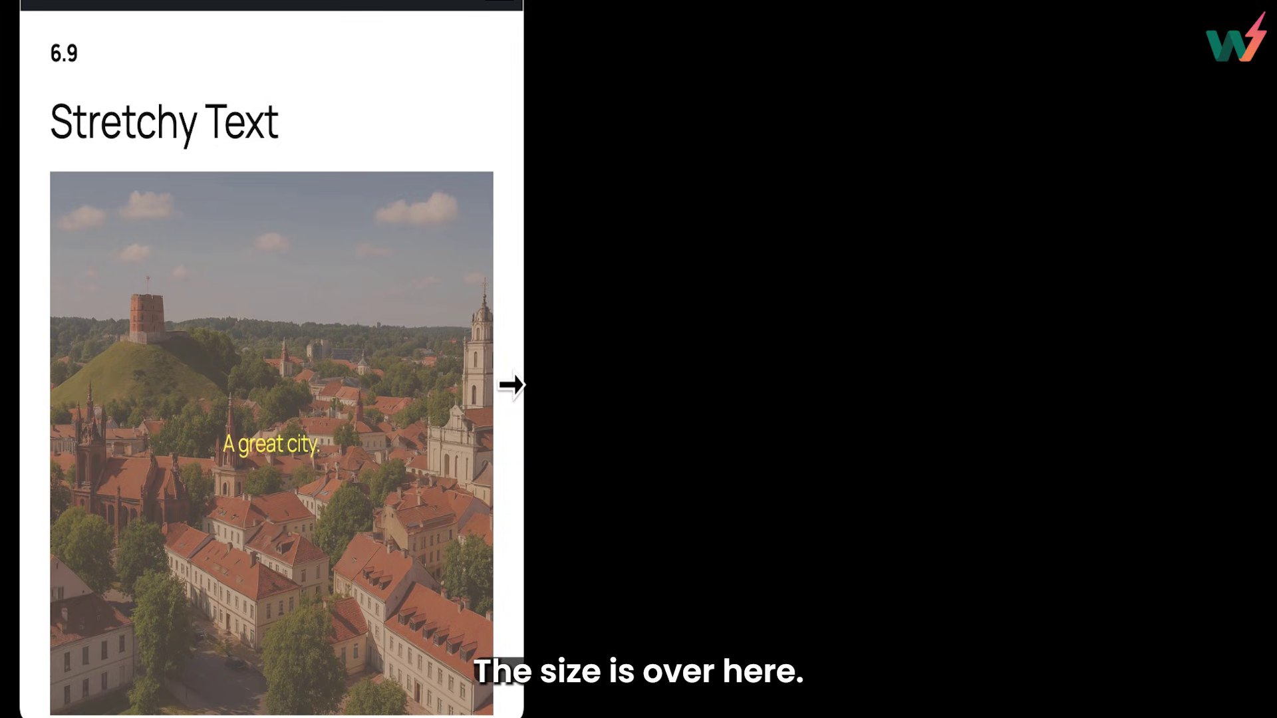
Step: Drag the resize handle to widen the Stretchy Text page preview to nearly full width
left_click_drag(511, 385, 1274, 376)
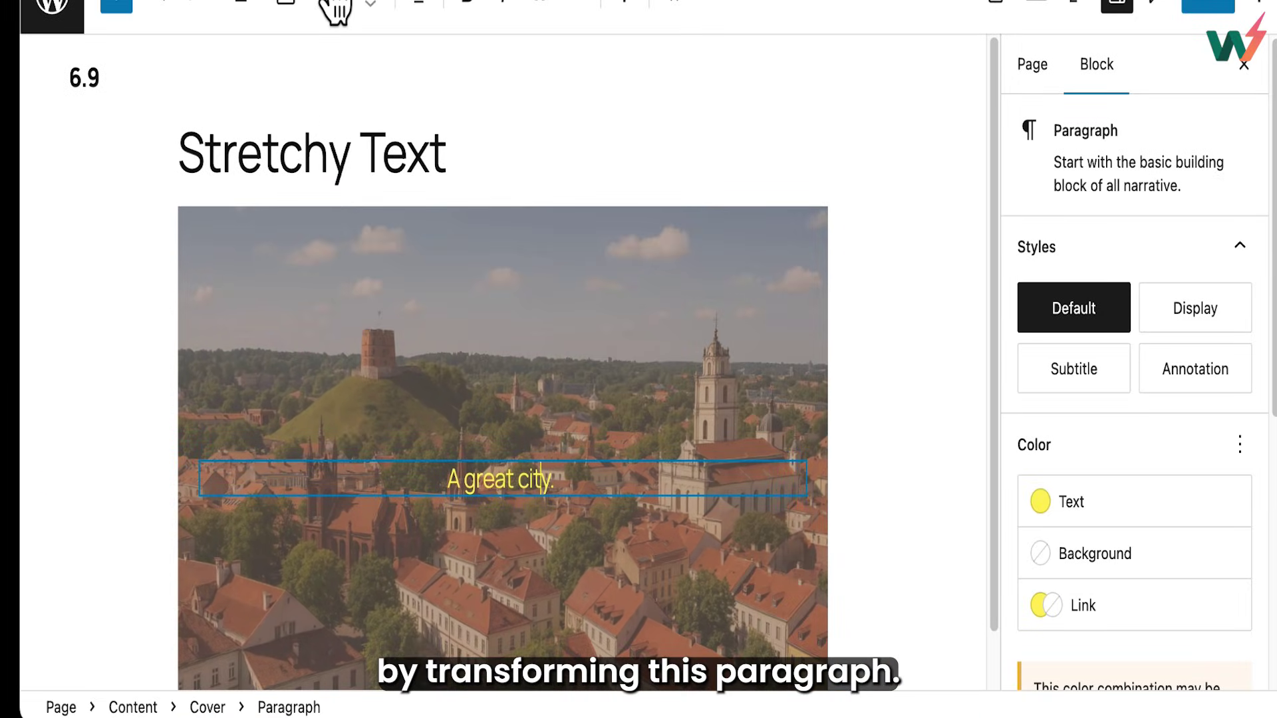
Step: Transform the 'A great city.' paragraph into a Stretchy Paragraph and save the page
left_click(332, 8)
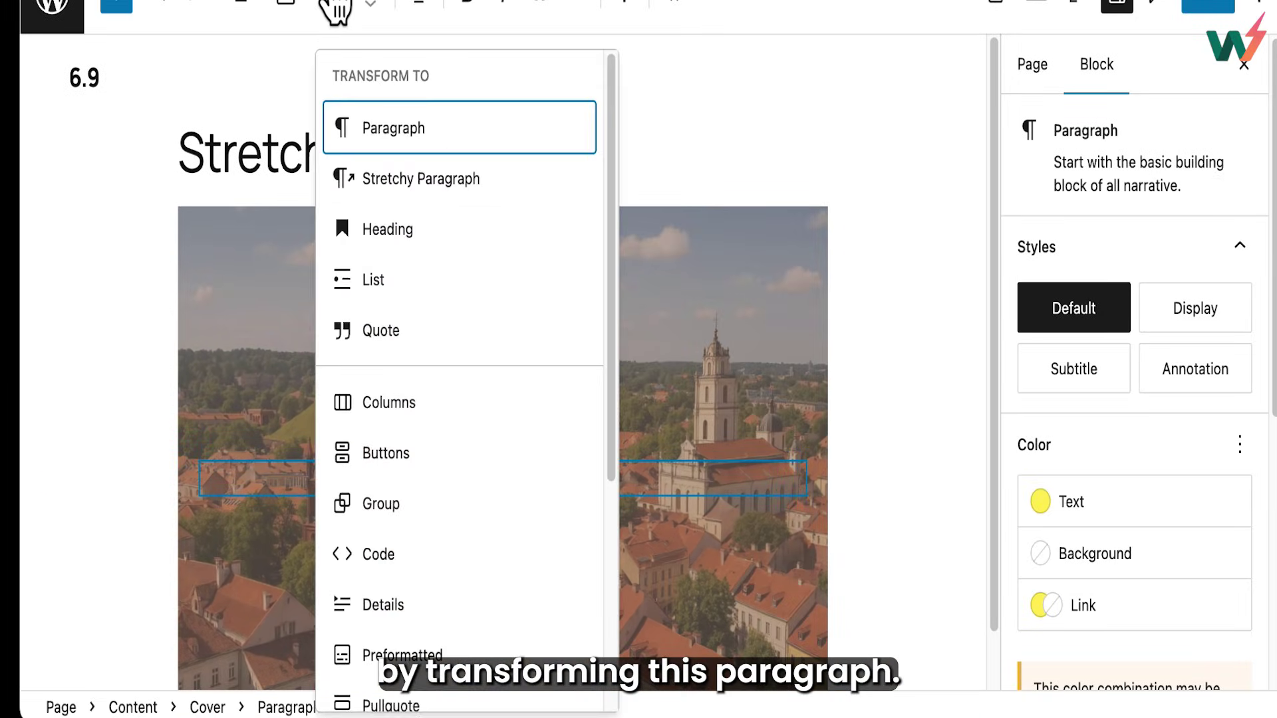
left_click(527, 179)
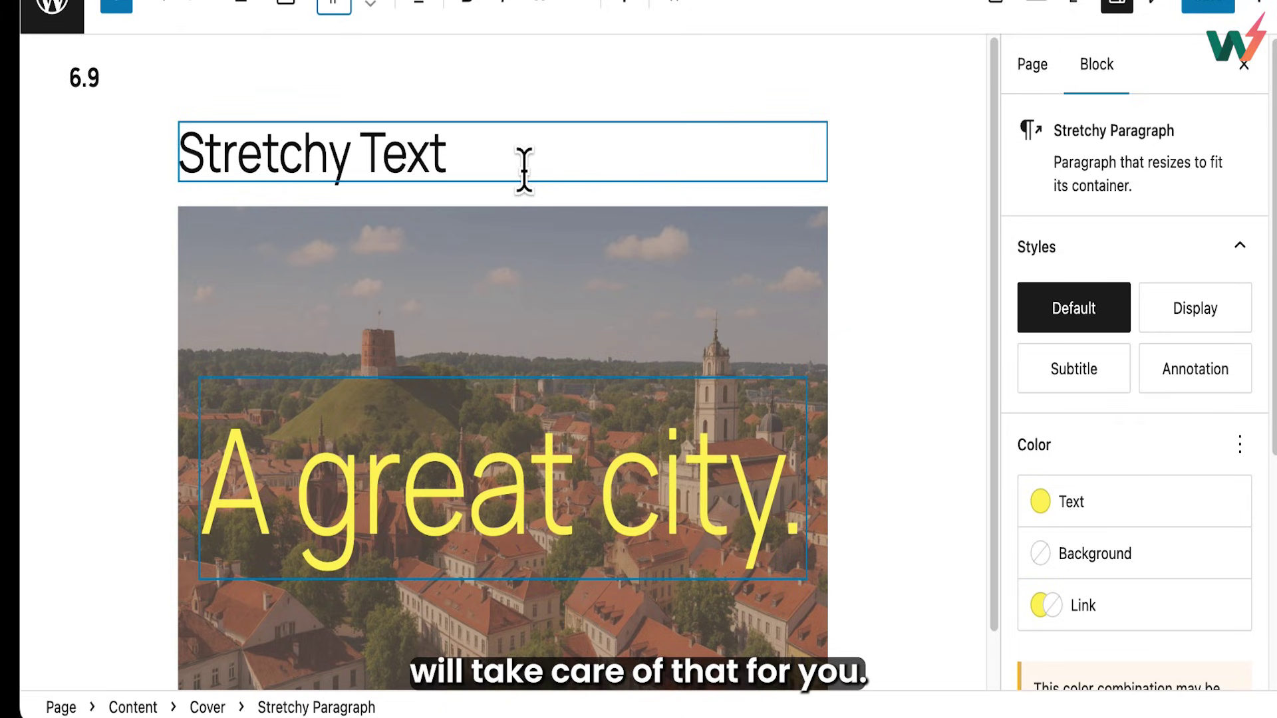
left_click(1209, 7)
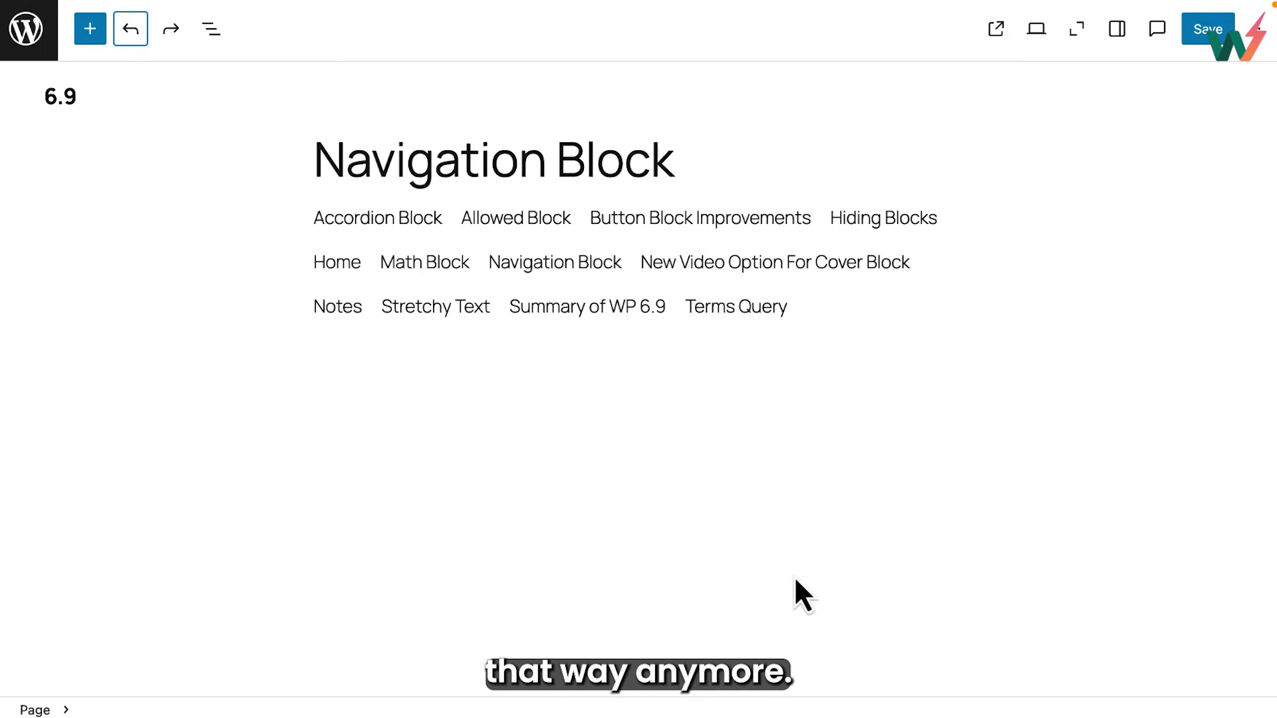
Step: Add a navigation link by creating an unpublished draft page titled 'New Page'
left_click(722, 313)
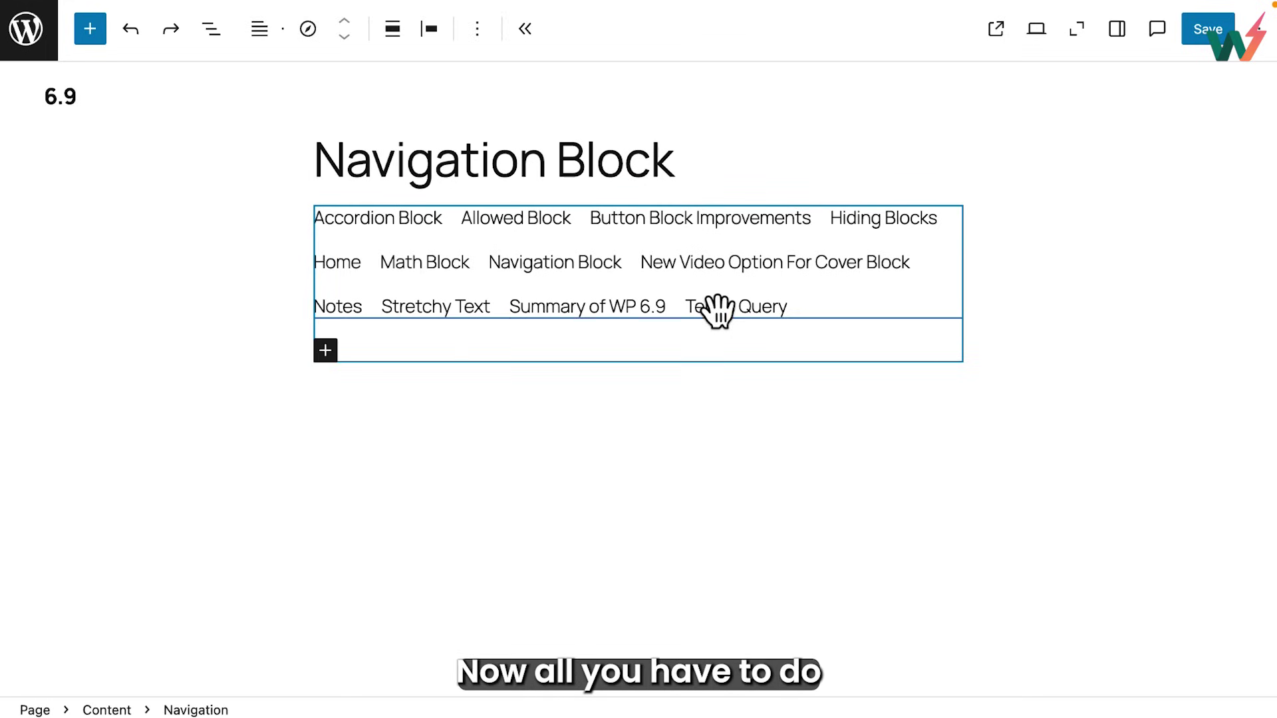
left_click(324, 351)
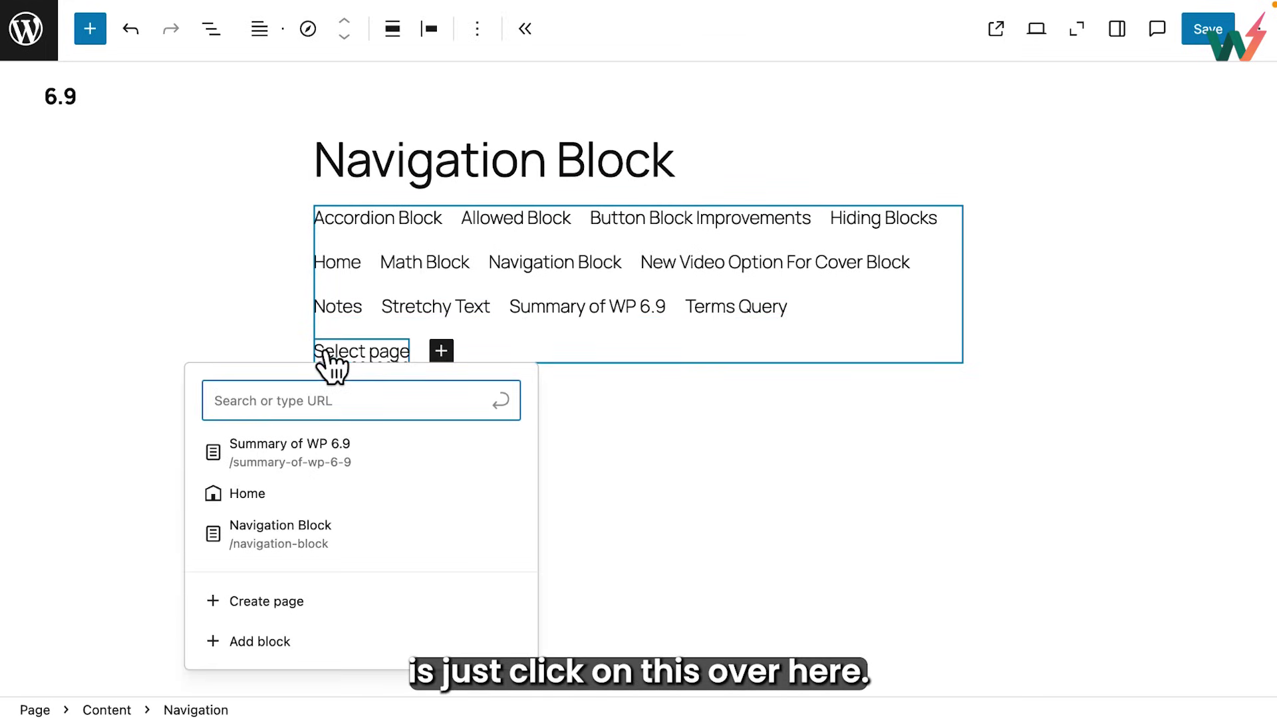
left_click(253, 603)
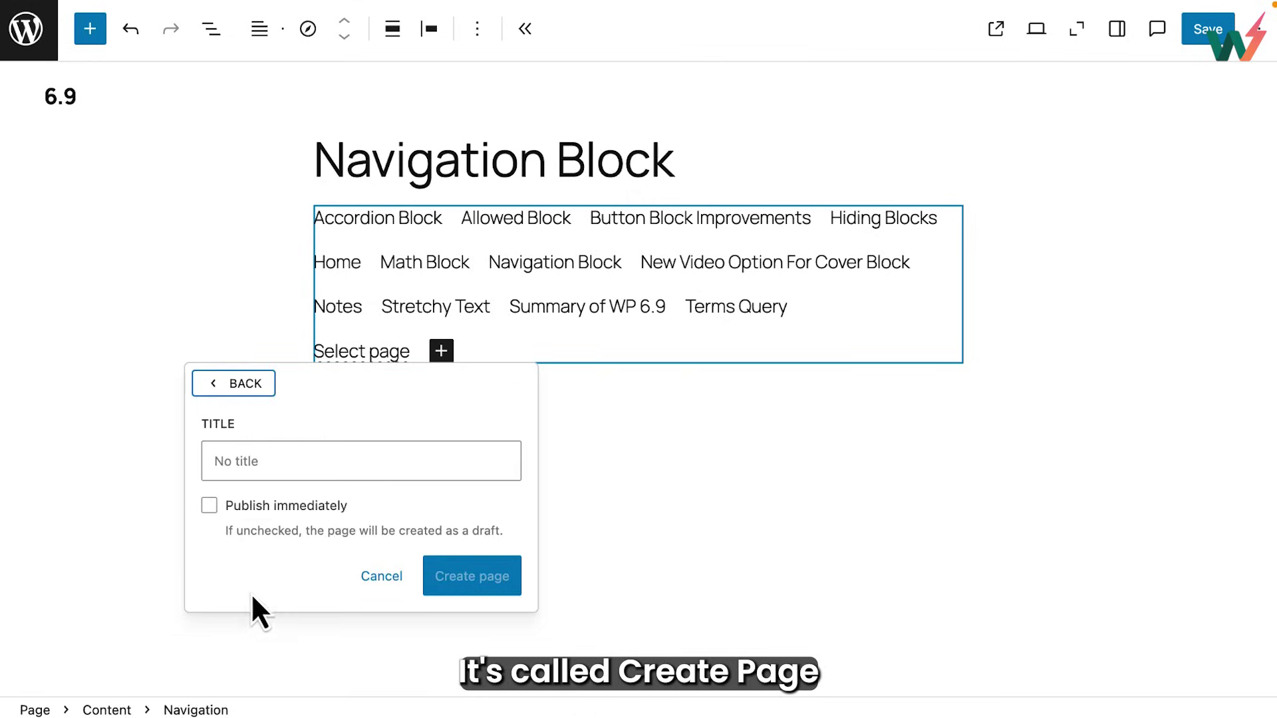
left_click(234, 464)
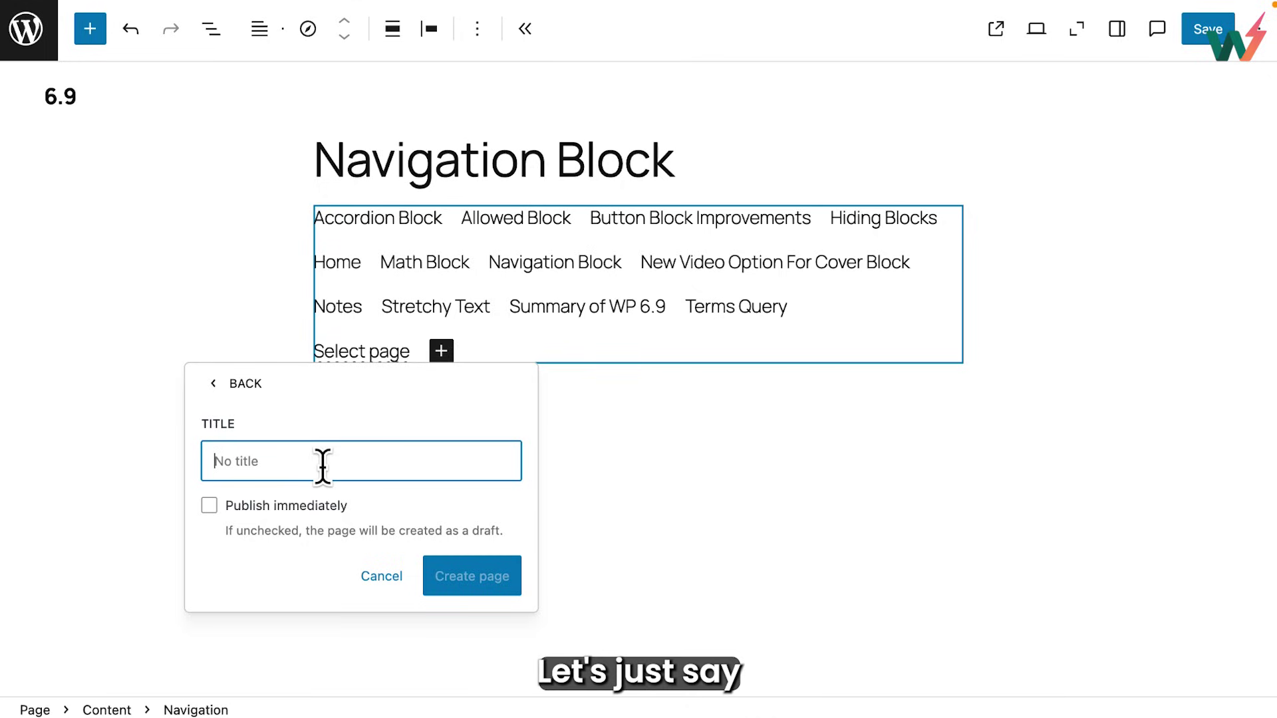
type("New ")
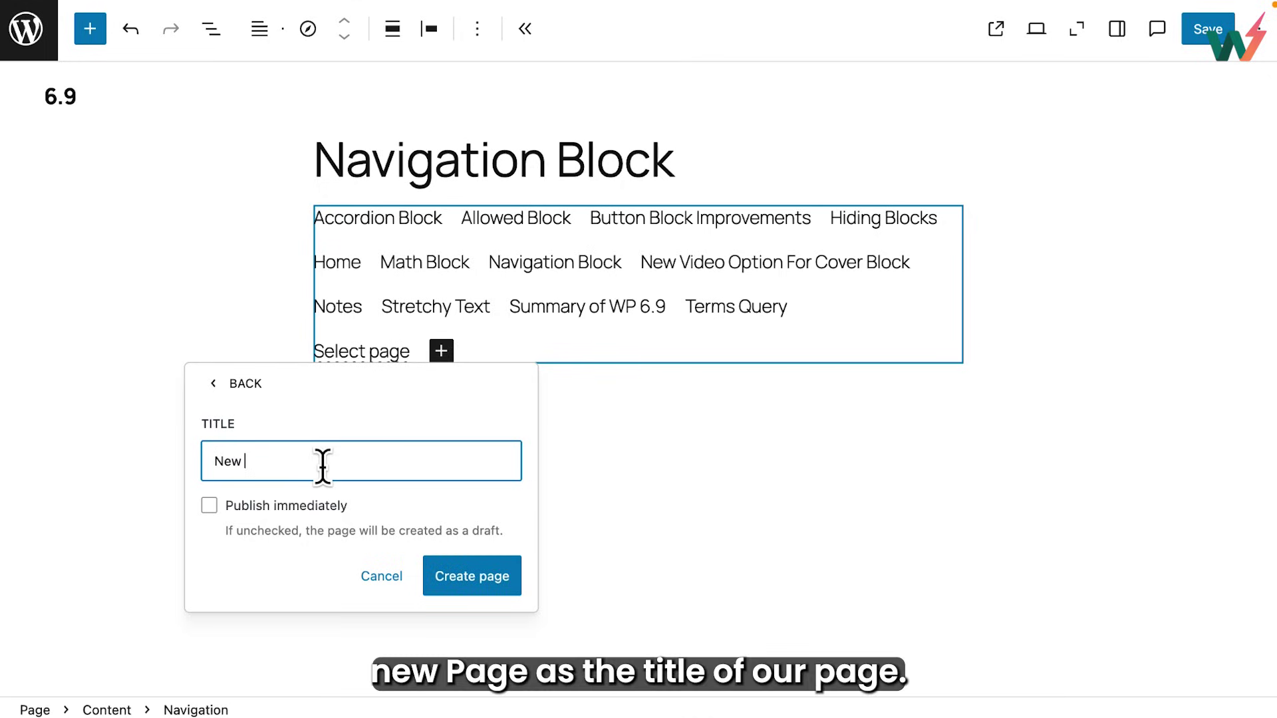
type("Page")
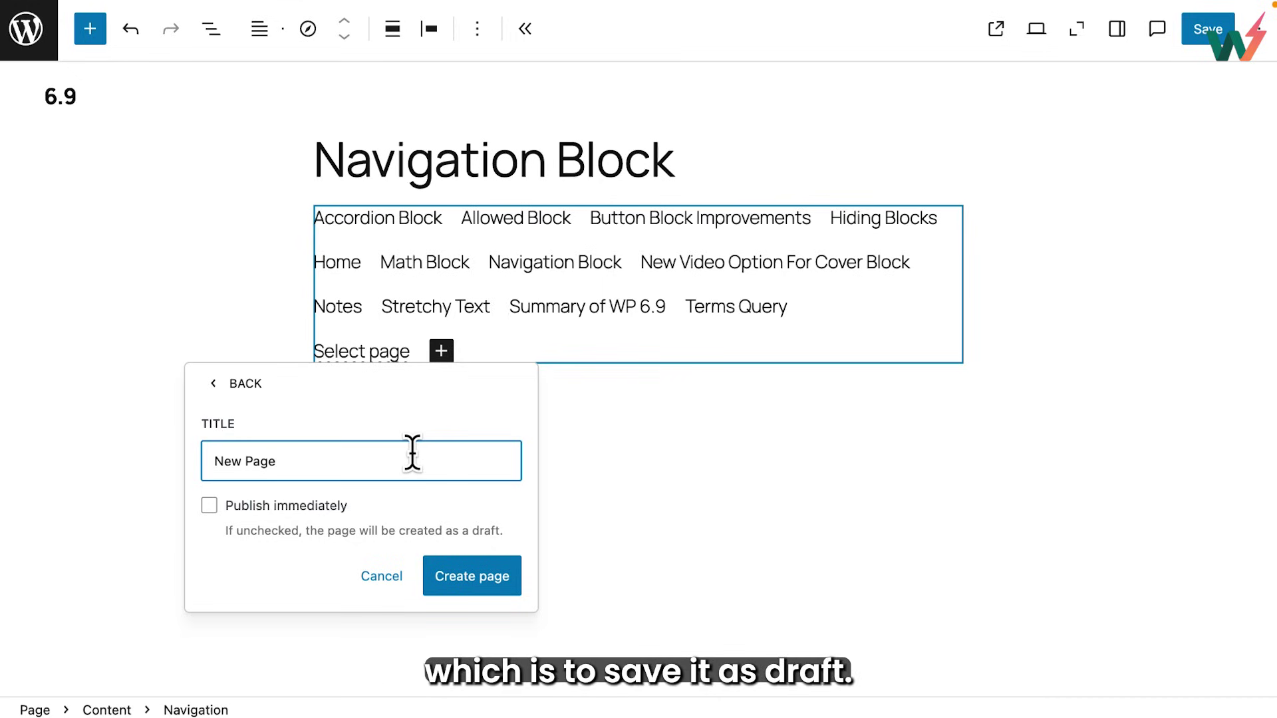
left_click(464, 575)
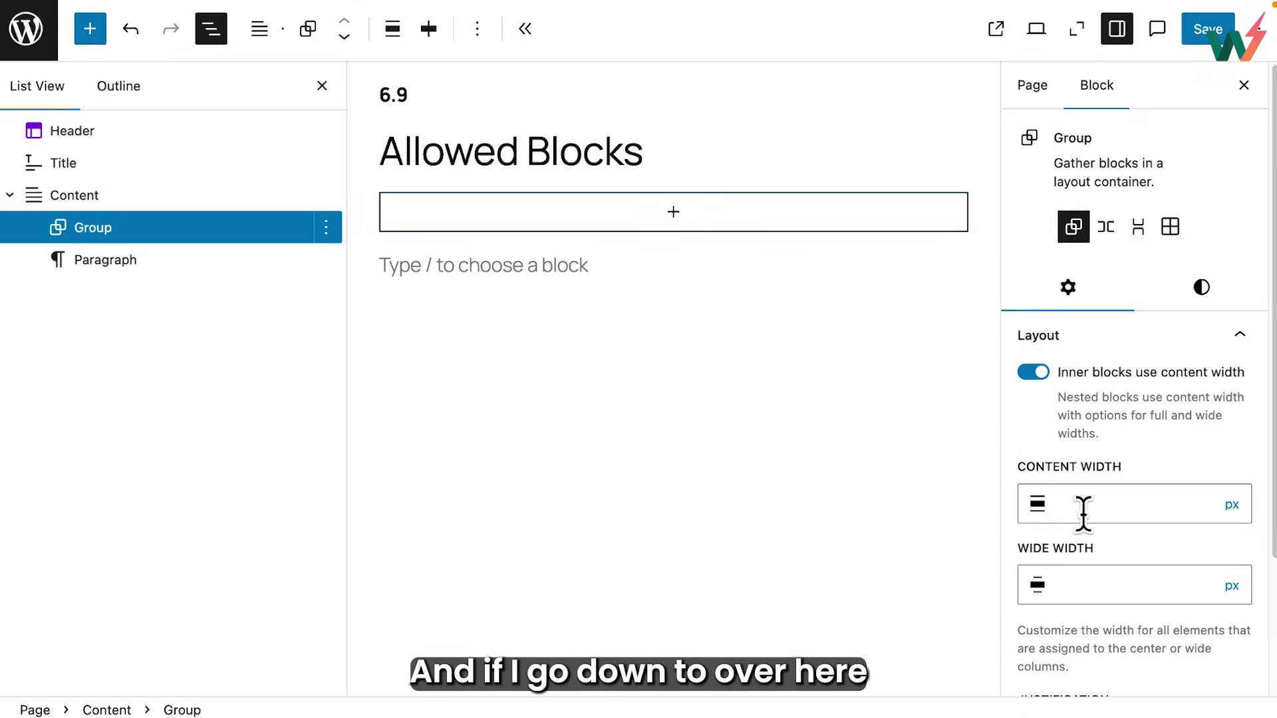
Step: Expand the Group block's Advanced panel and scroll down to its Allowed Blocks section
scroll(1082, 512, "down", 5)
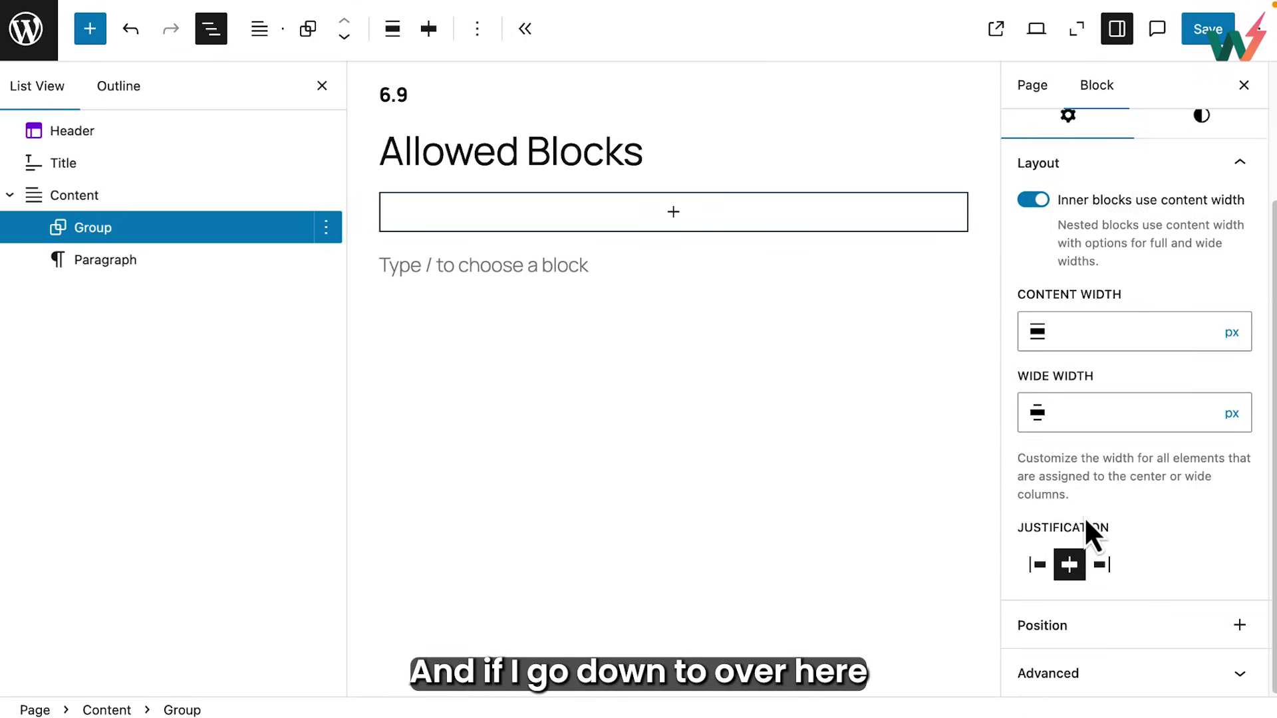
left_click(1090, 688)
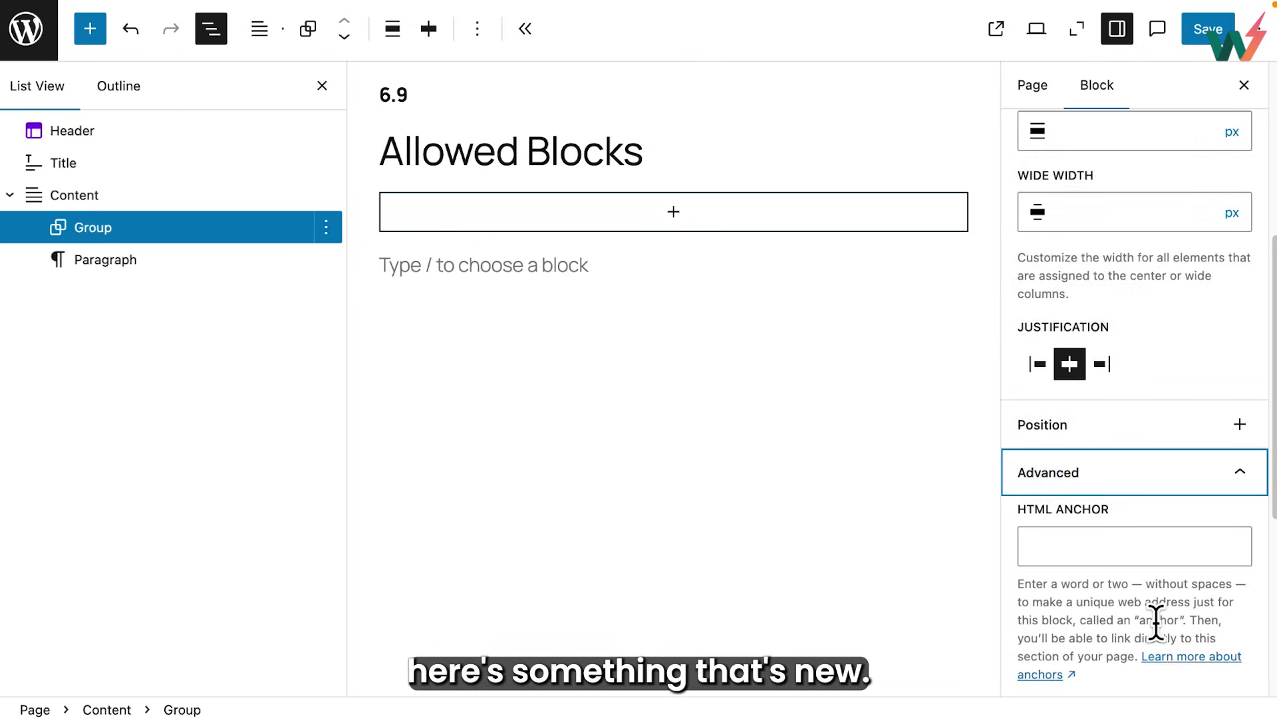
scroll(1156, 624, "down", 5)
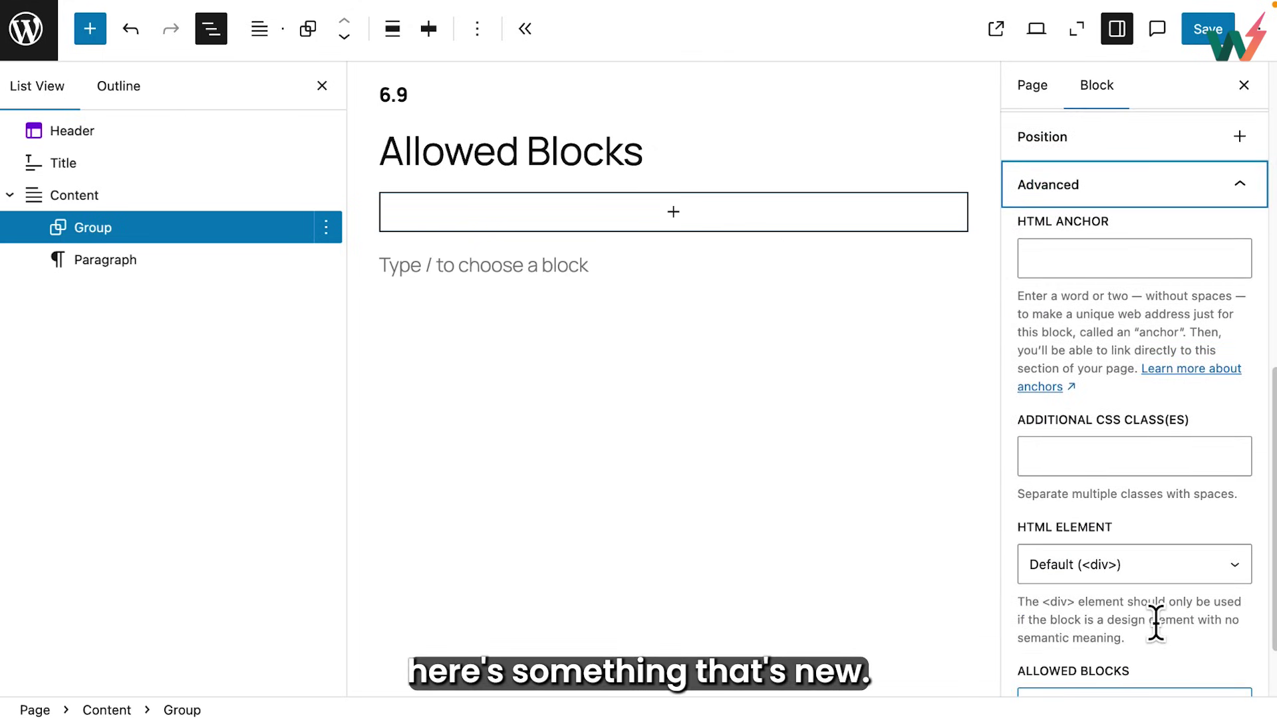
scroll(1155, 624, "down", 2)
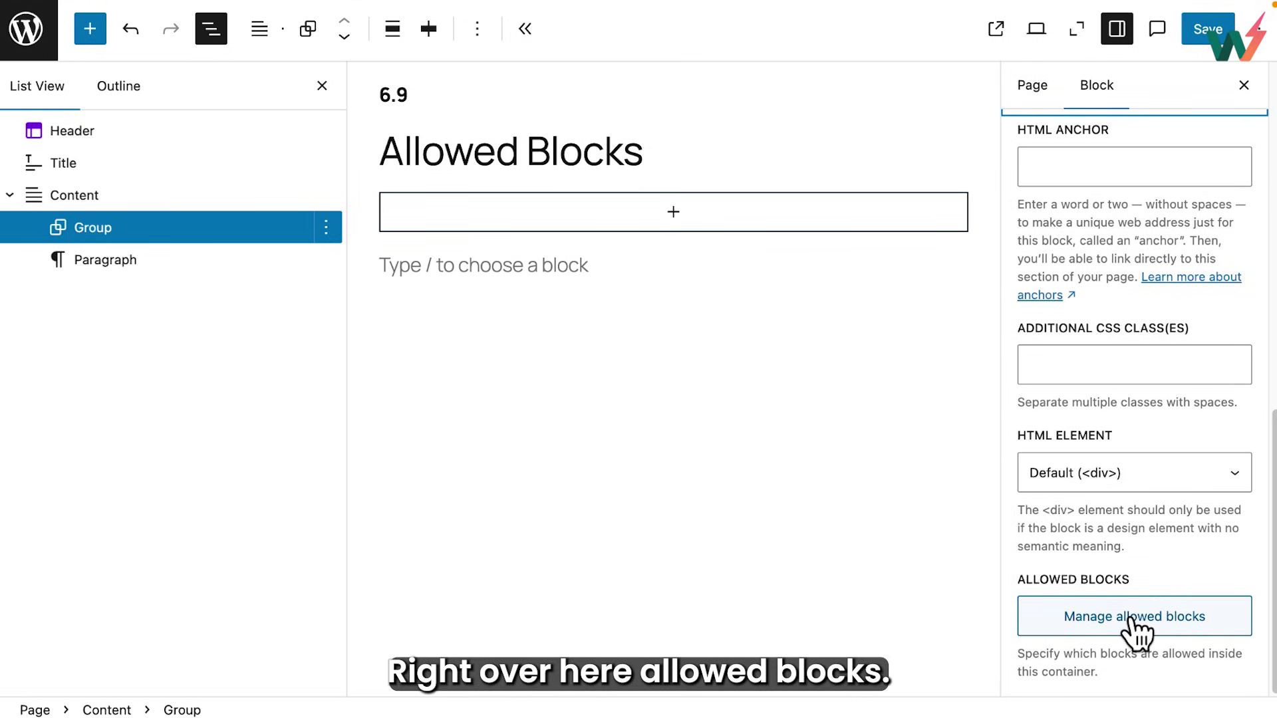
Step: Open Manage allowed blocks and scroll through the block checkbox list, leaving all blocks allowed
left_click(1131, 618)
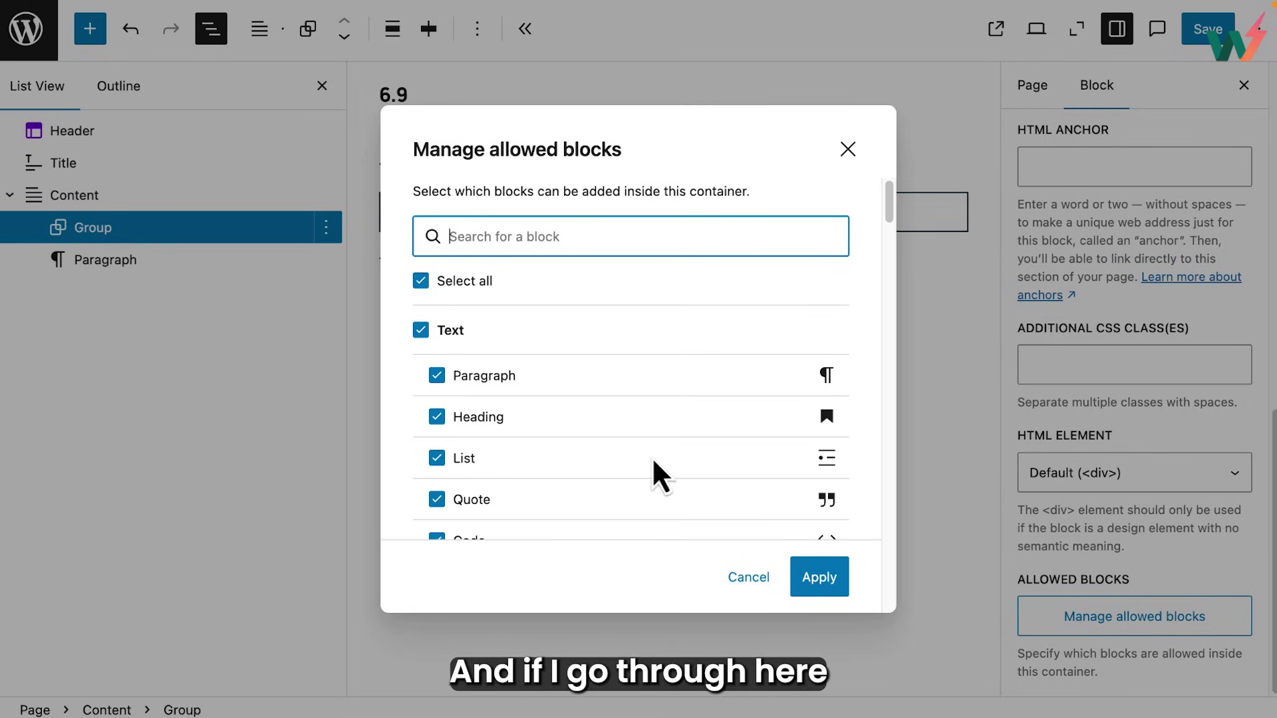
scroll(653, 460, "down", 2)
scroll(653, 460, "down", 2)
scroll(653, 460, "down", 3)
scroll(653, 460, "down", 2)
scroll(653, 461, "down", 1)
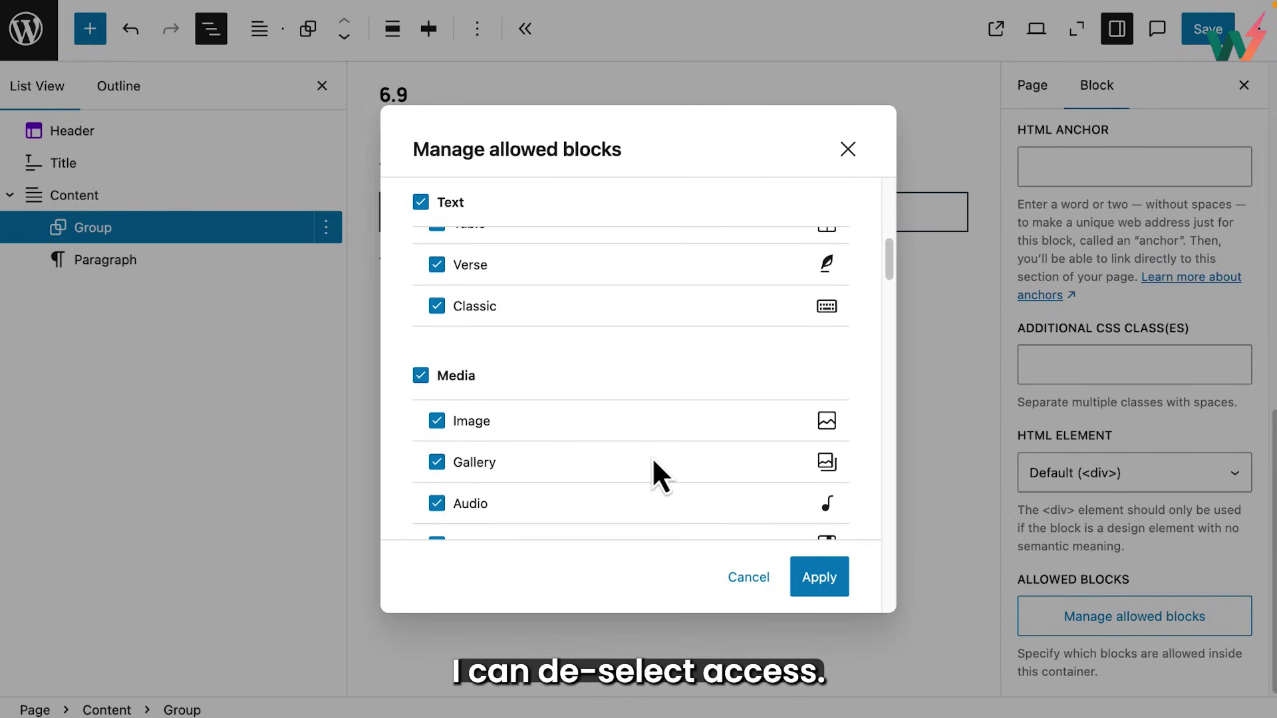
scroll(653, 460, "down", 1)
scroll(653, 460, "down", 3)
scroll(653, 460, "down", 1)
scroll(653, 460, "down", 2)
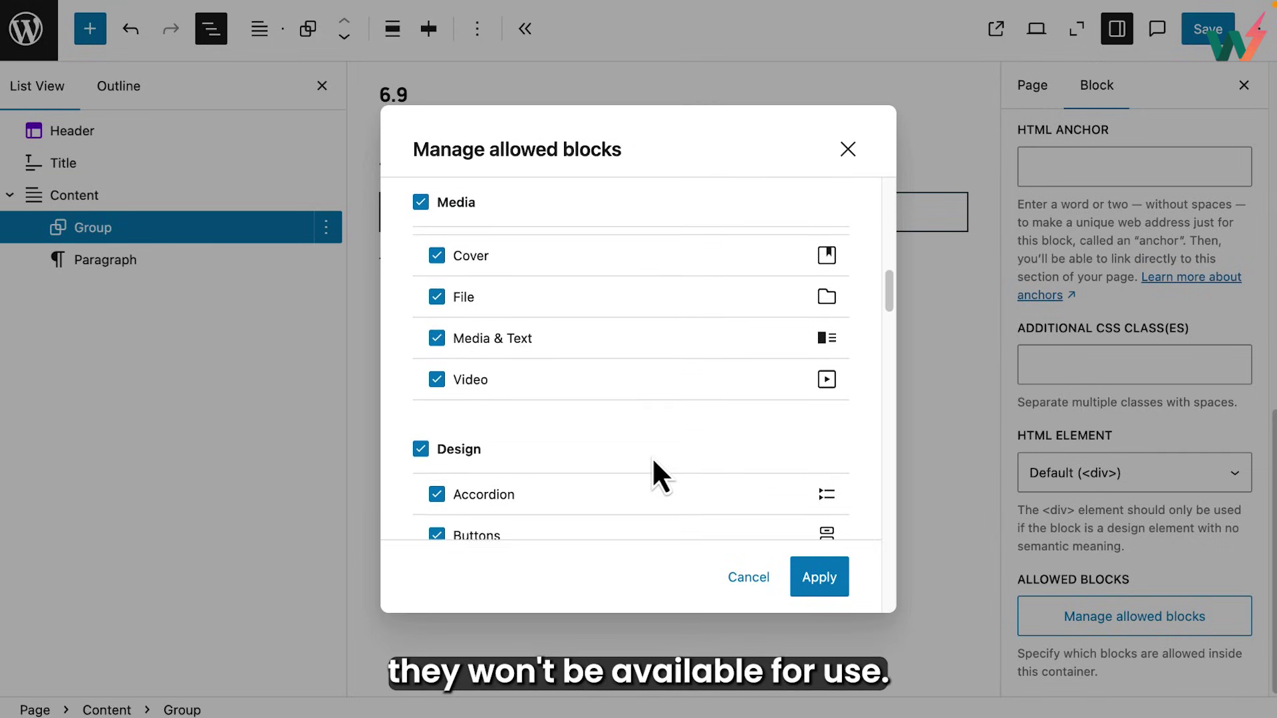
scroll(653, 460, "down", 1)
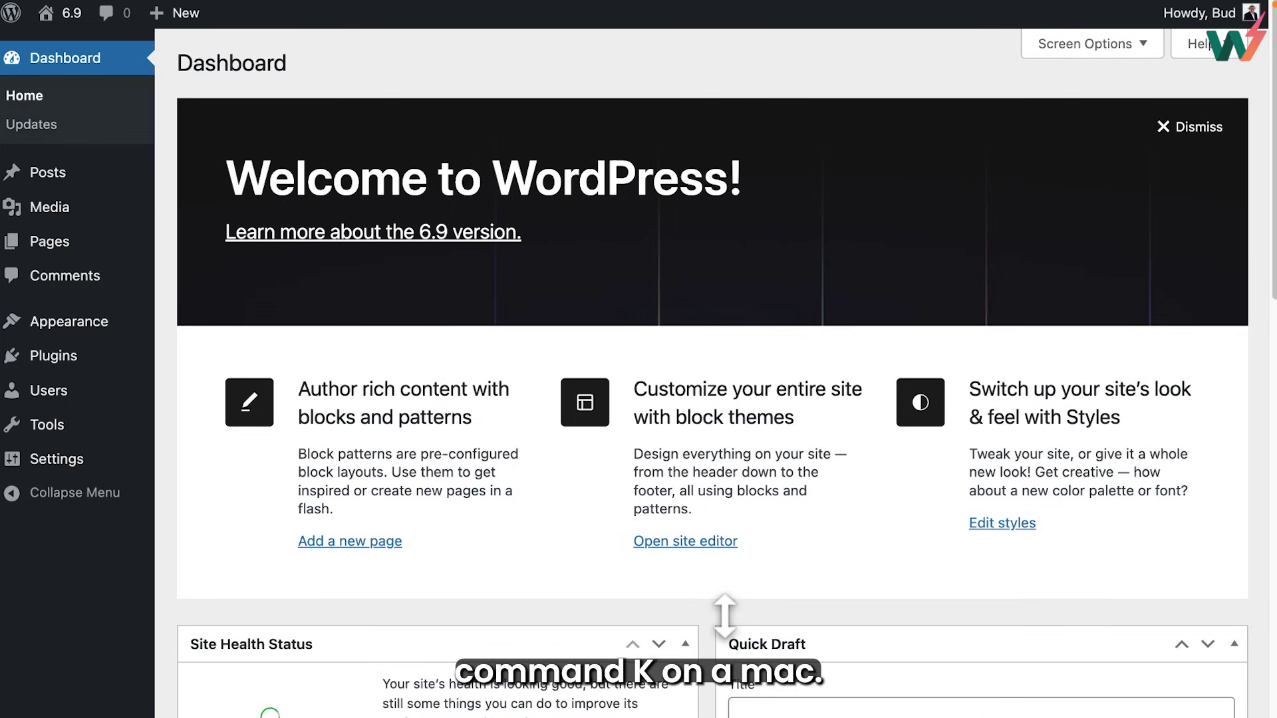
Step: Use the Cmd+K command palette with 'readin' to jump to Settings > Reading
key("super+k")
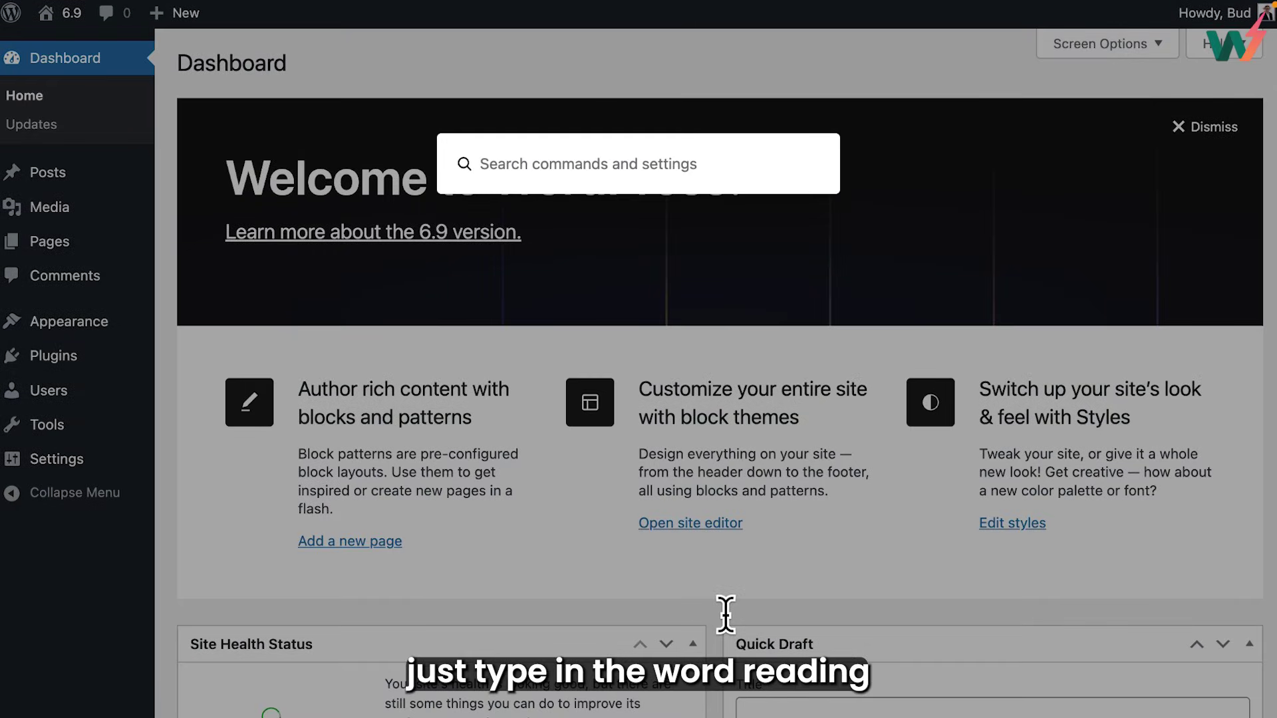
type("readin")
key("Return")
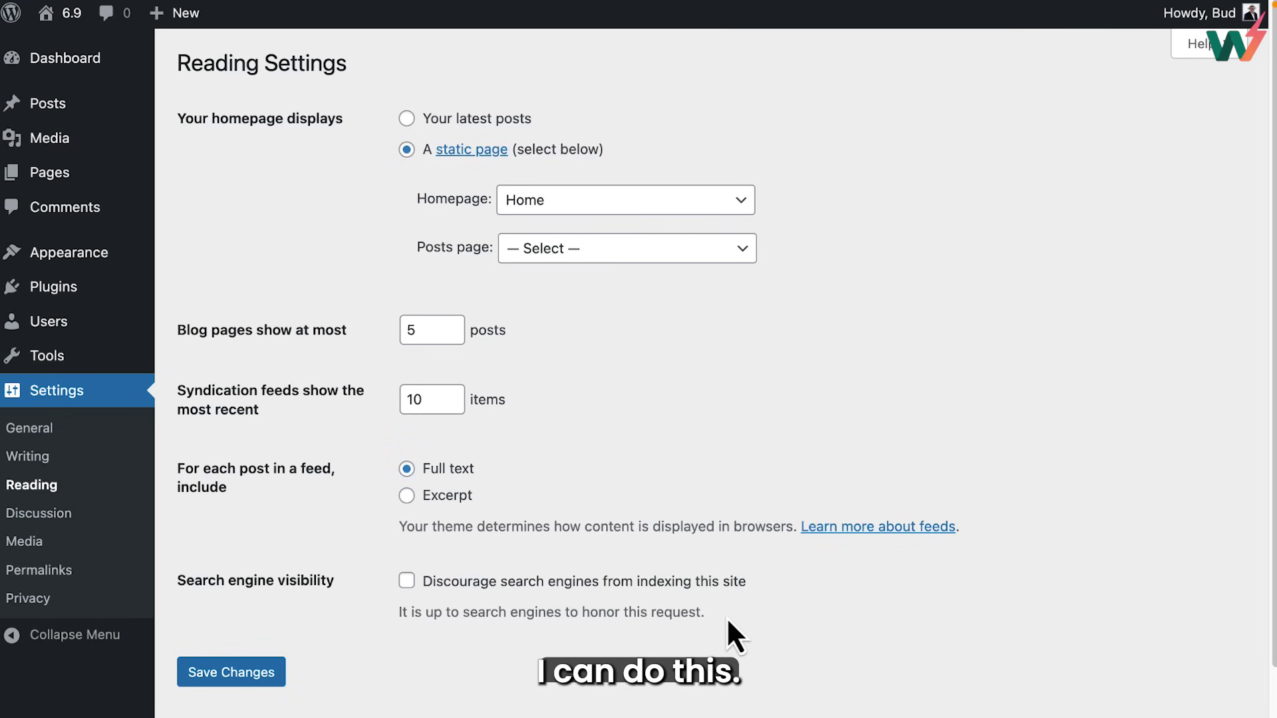
Step: Search 'add' in the command palette and go to Plugins > Add Plugin
key("ctrl+k")
type("add")
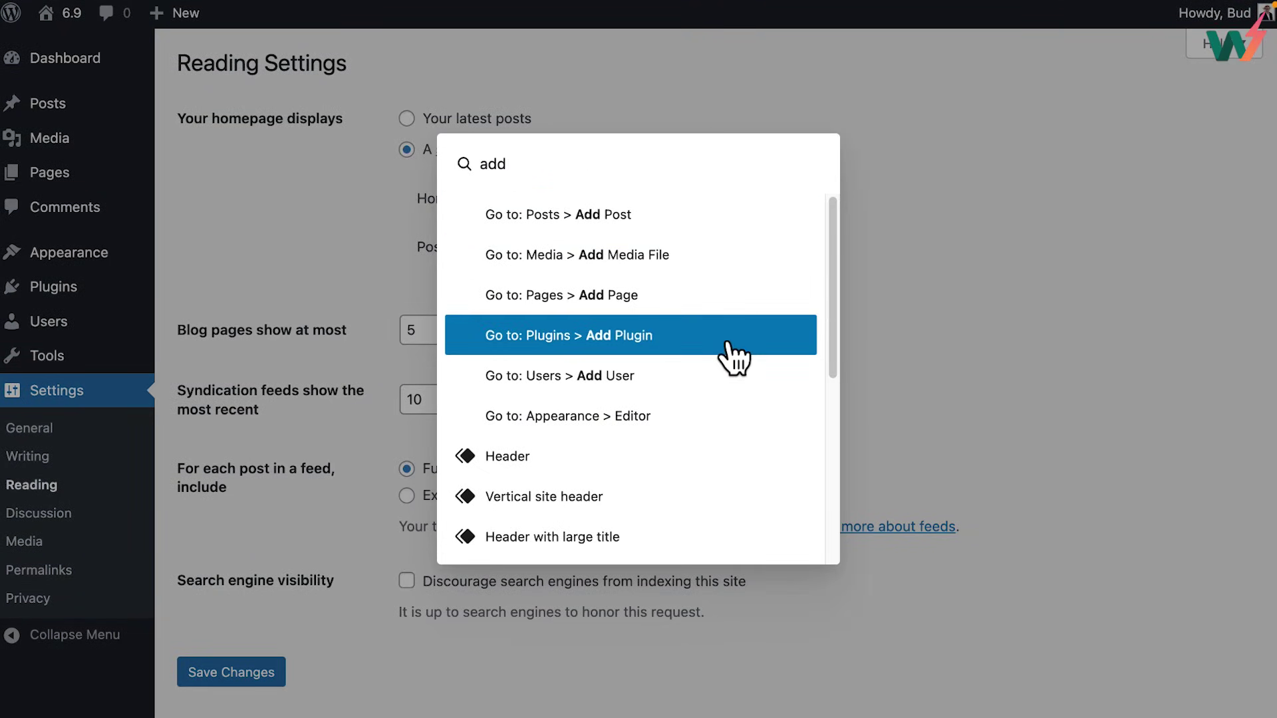
left_click(728, 345)
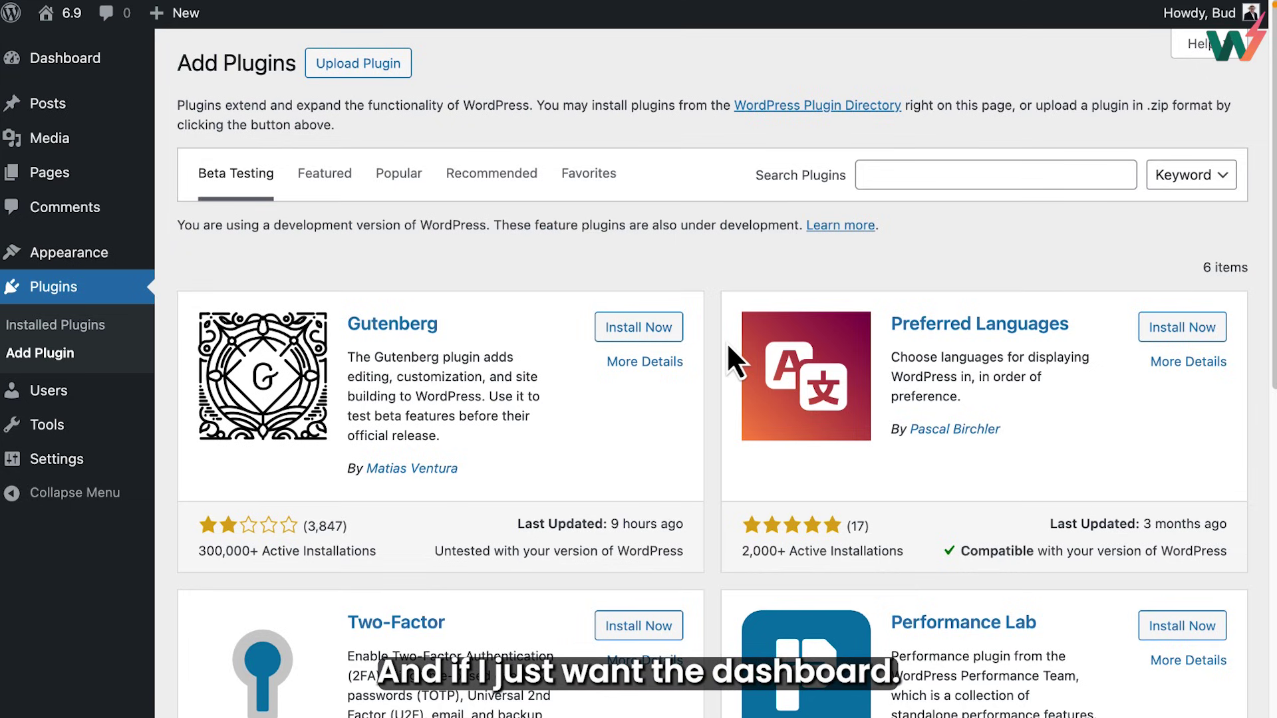
Step: Return to the Dashboard via the palette with 'dashb', then search the palette for 'pages'
key("ctrl+k")
type("d")
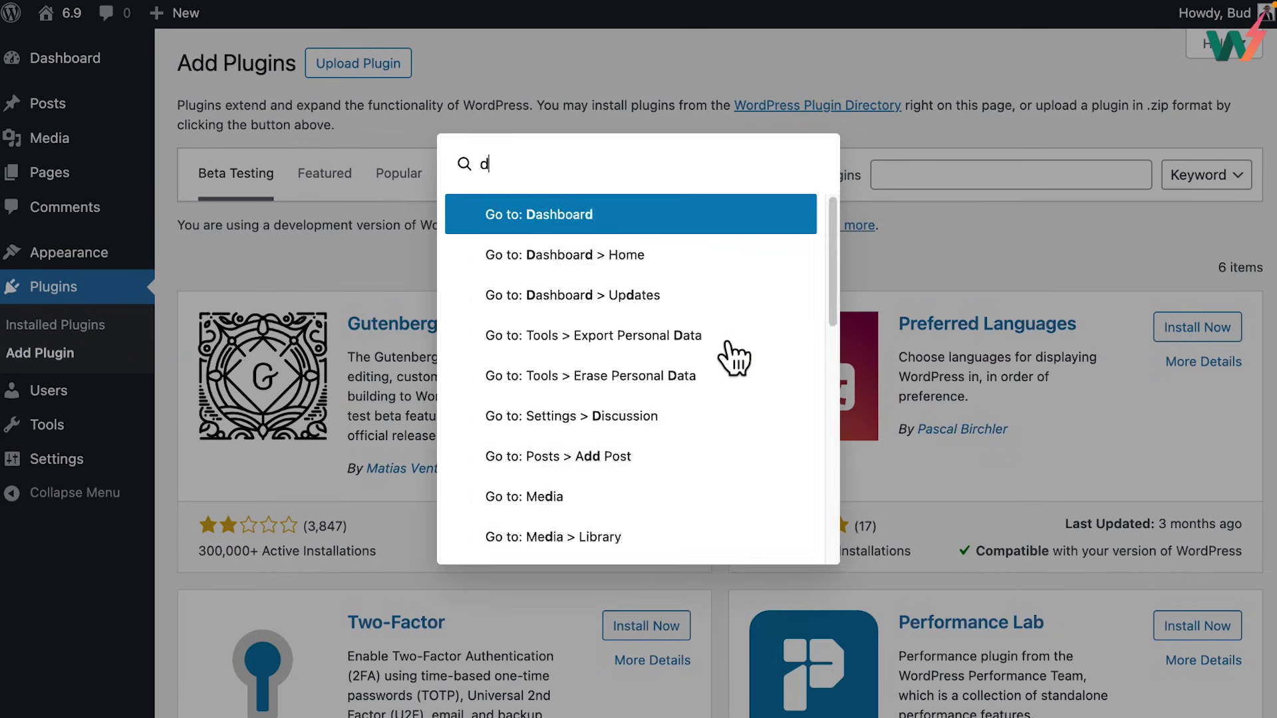
type("ash")
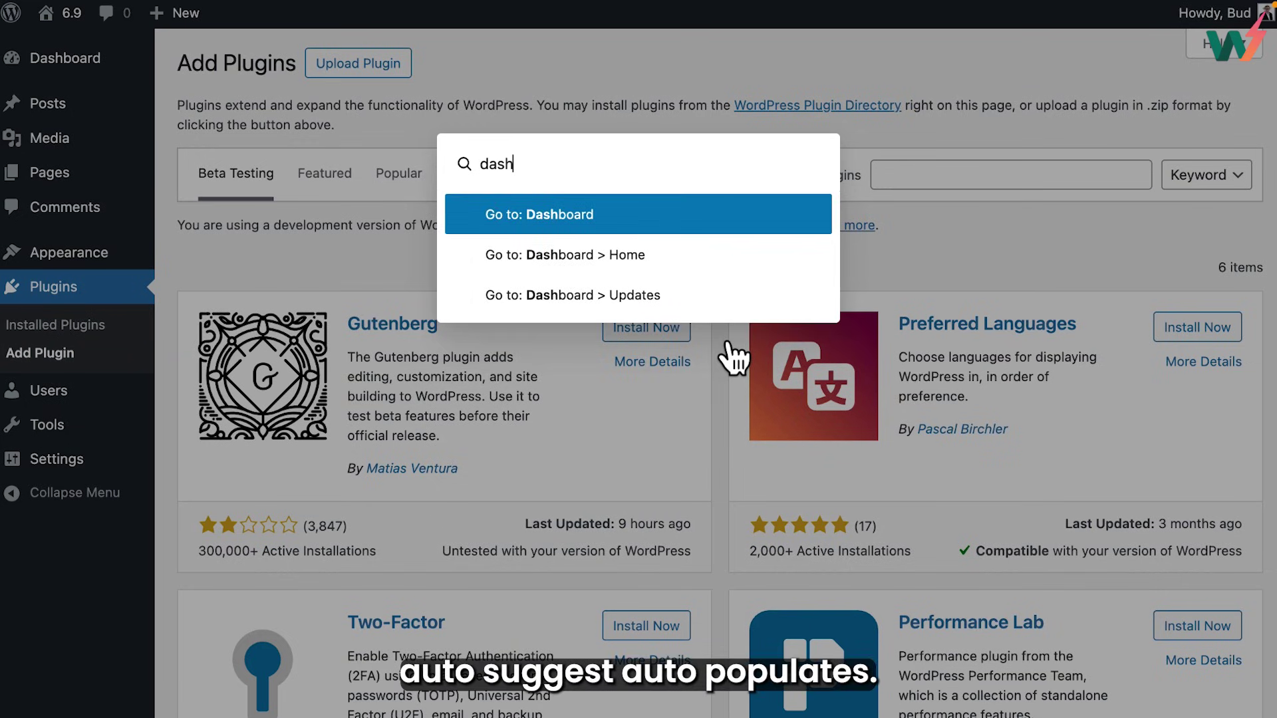
type("b")
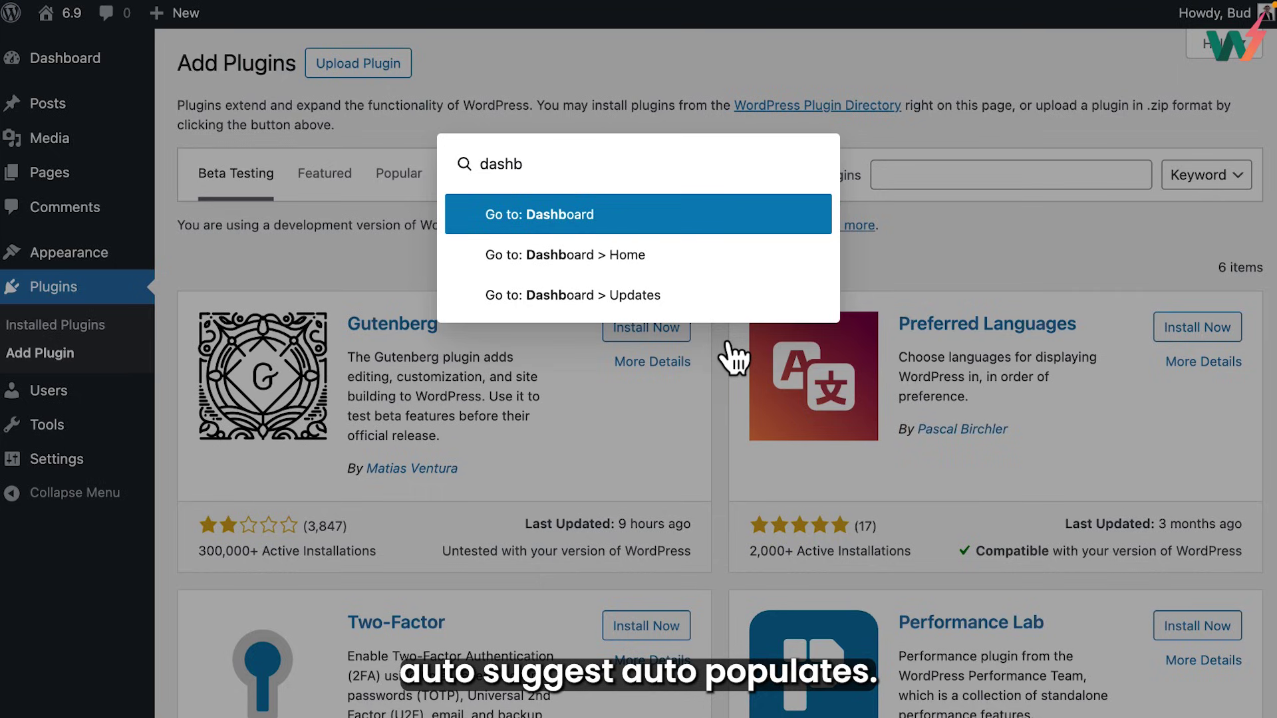
left_click(668, 226)
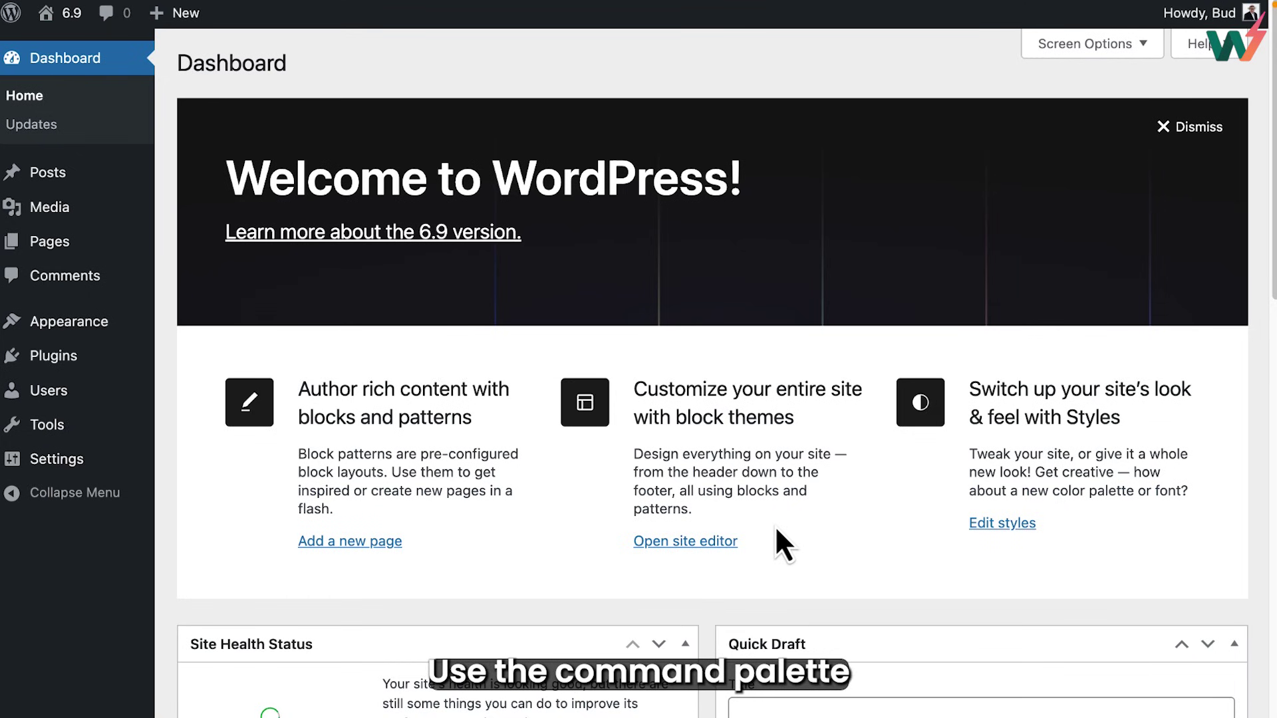
key("ctrl+k")
type("pages")
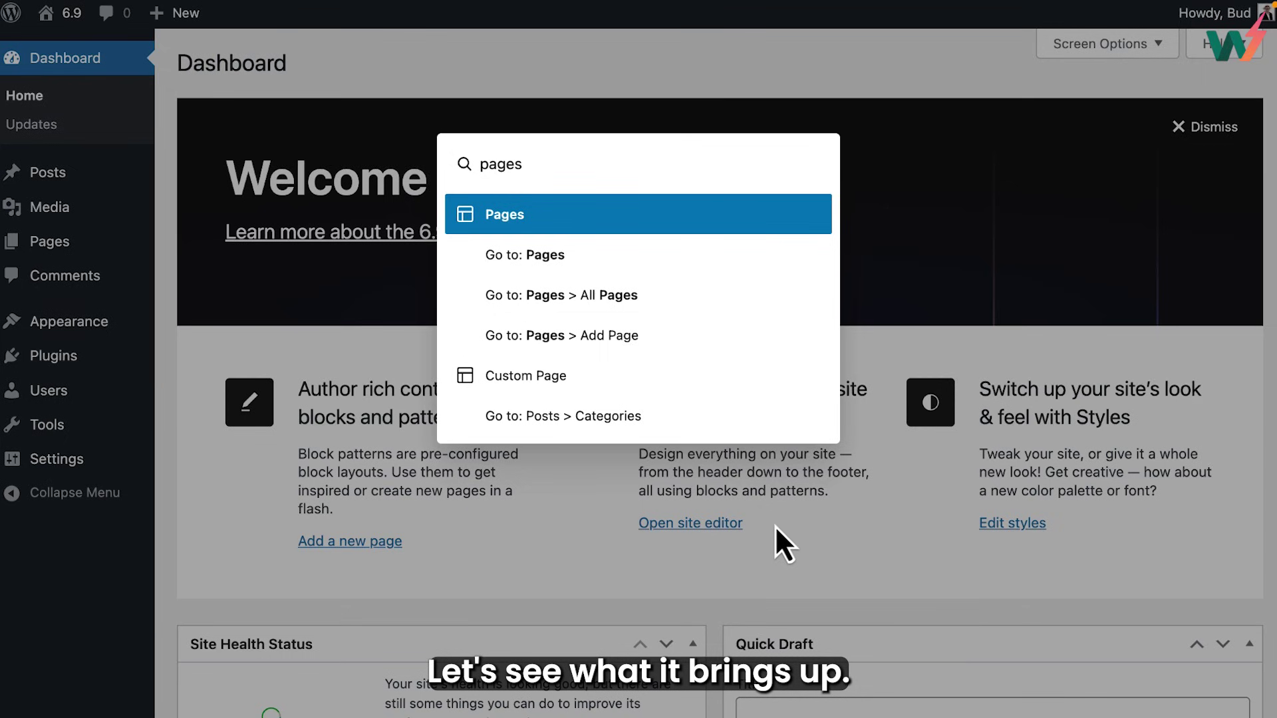
Step: Choose the Pages result in the command palette to reach the All Pages list of 16 pages
left_click(588, 256)
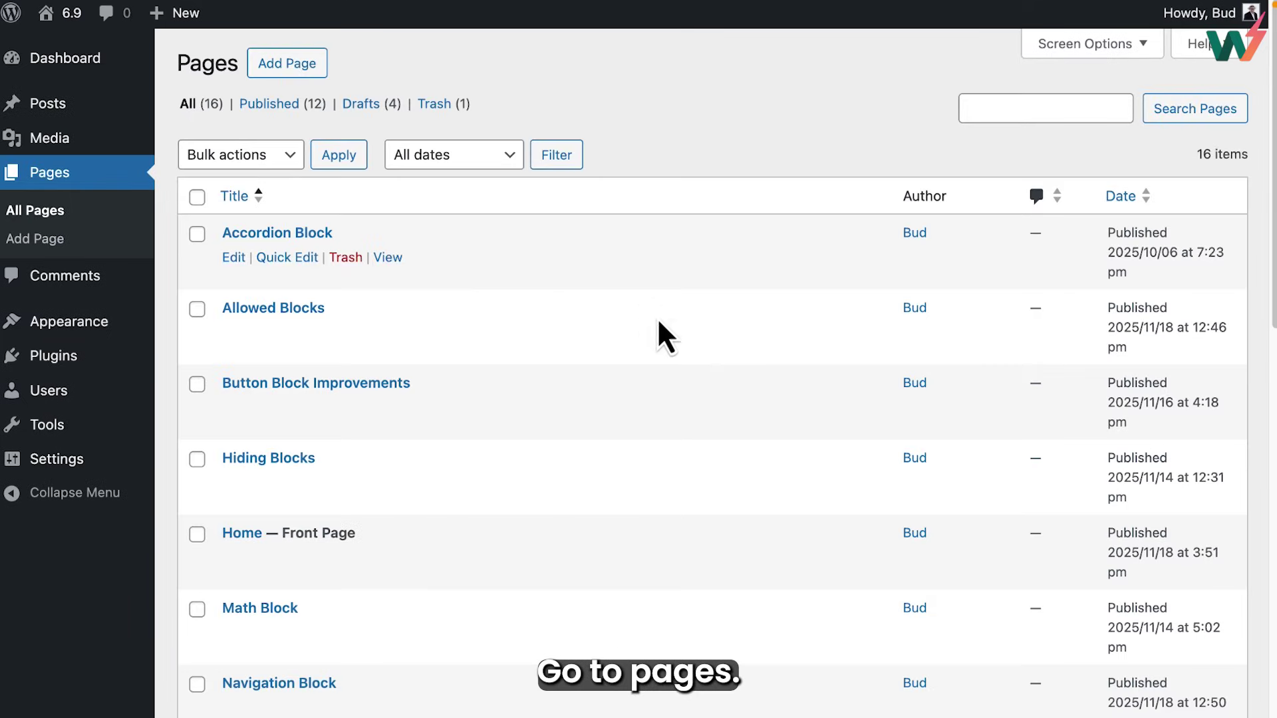